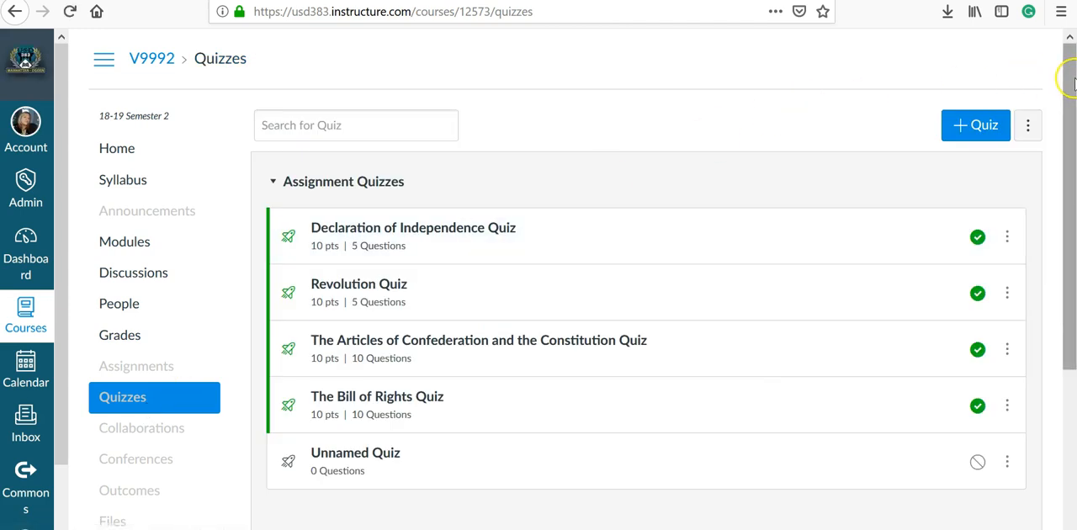
Create a new quiz in the course and title it "test"
{"action": "left_click", "coordinate": [986, 138]}
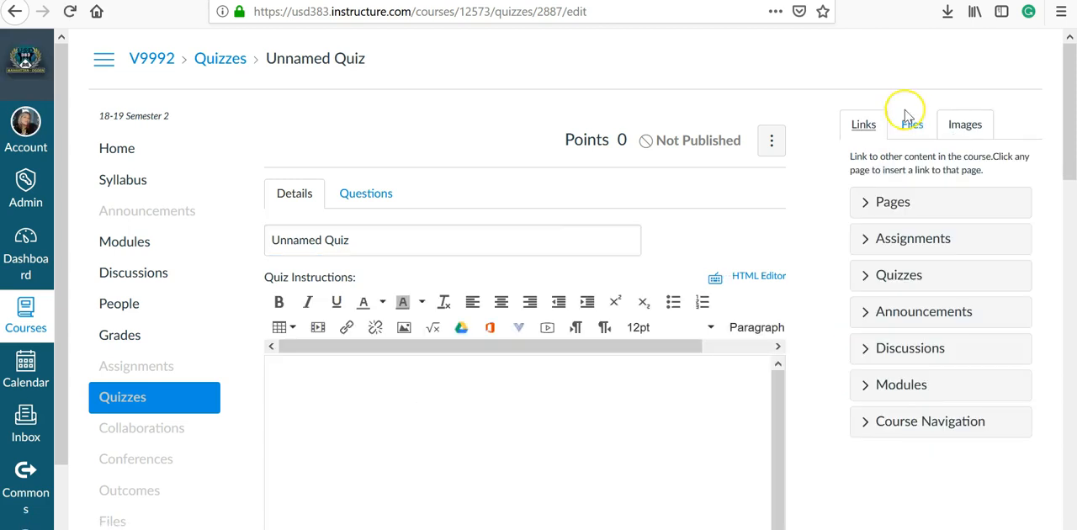
{"action": "left_click", "coordinate": [544, 241]}
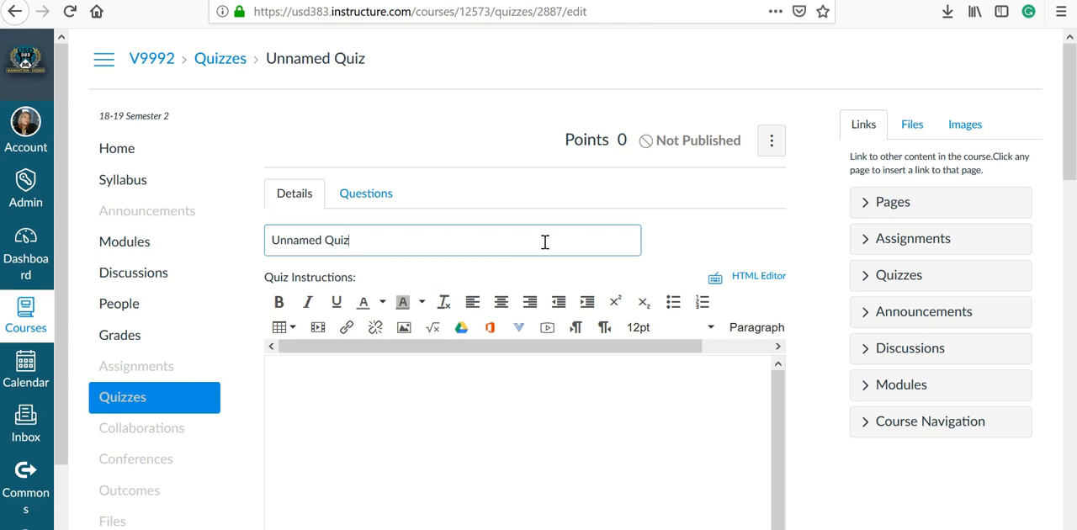
{"action": "triple_click", "coordinate": [544, 241]}
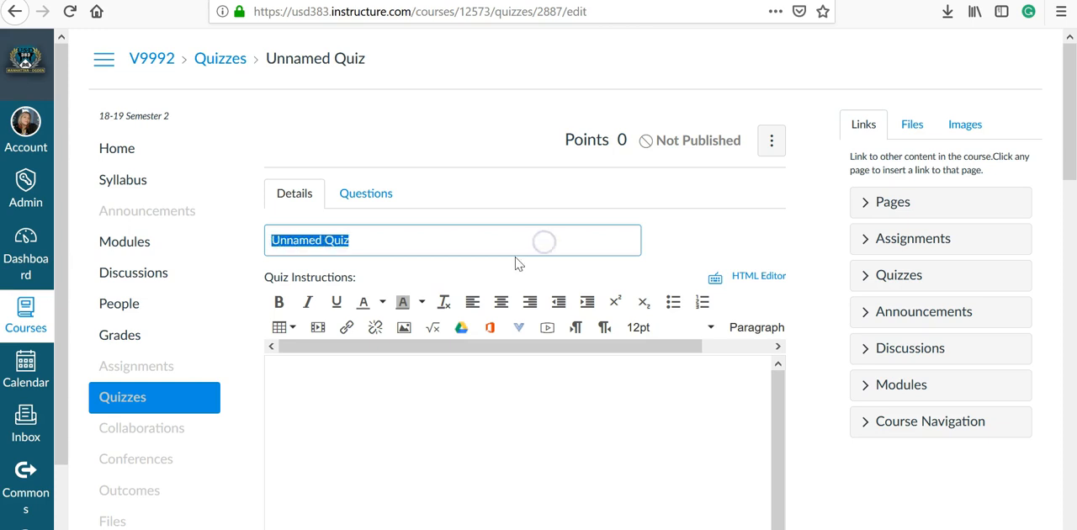
{"action": "type", "text": "test"}
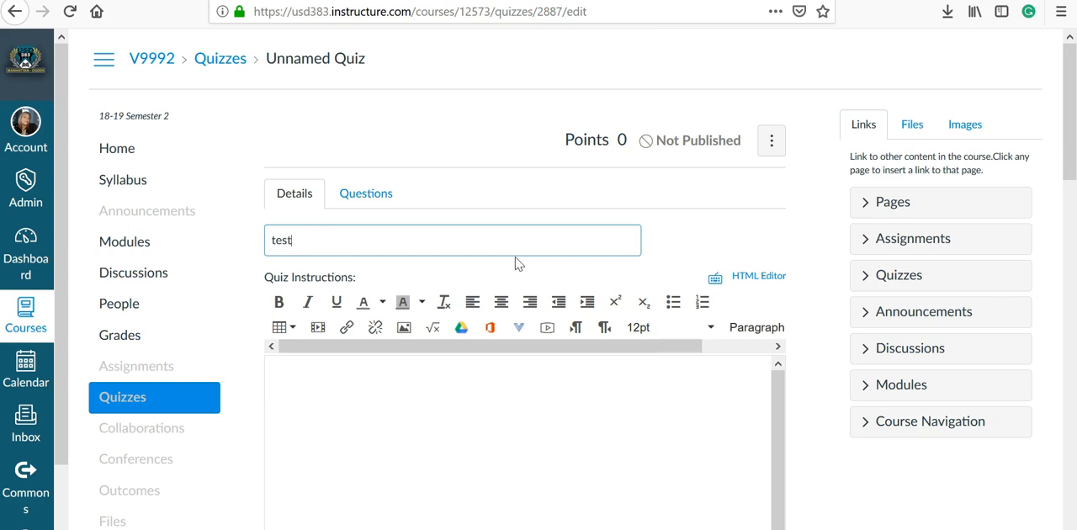
Enter "test quiz" as the quiz instructions
{"action": "left_click", "coordinate": [495, 377]}
{"action": "type", "text": "test quiz"}
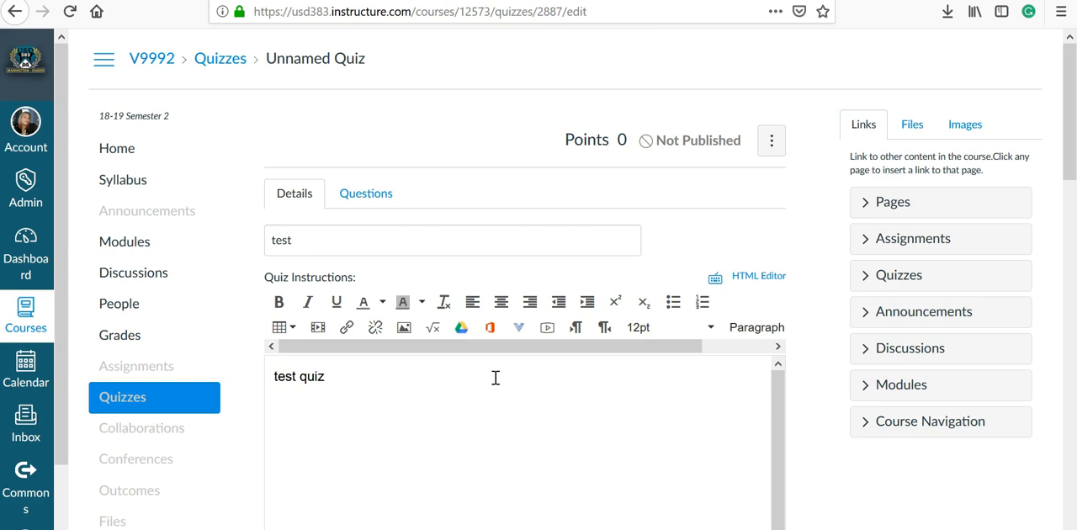
{"action": "left_click", "coordinate": [495, 378]}
Look through the available choices for the Quiz Type and the Assignment Group
{"action": "scroll", "coordinate": [538, 395], "scroll_direction": "down", "scroll_amount": 1}
{"action": "scroll", "coordinate": [854, 464], "scroll_direction": "down", "scroll_amount": 6}
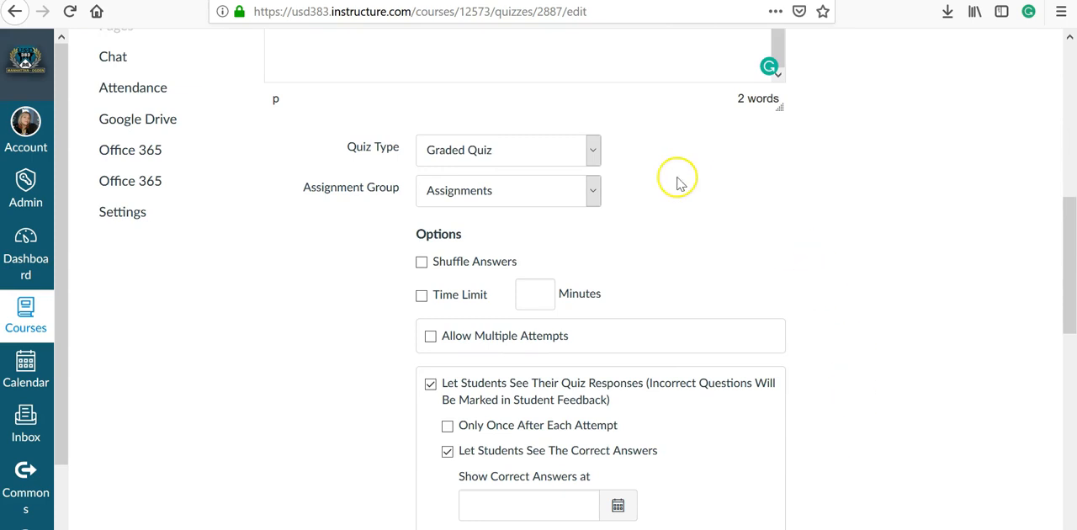
{"action": "left_click", "coordinate": [593, 148]}
{"action": "left_click", "coordinate": [594, 149]}
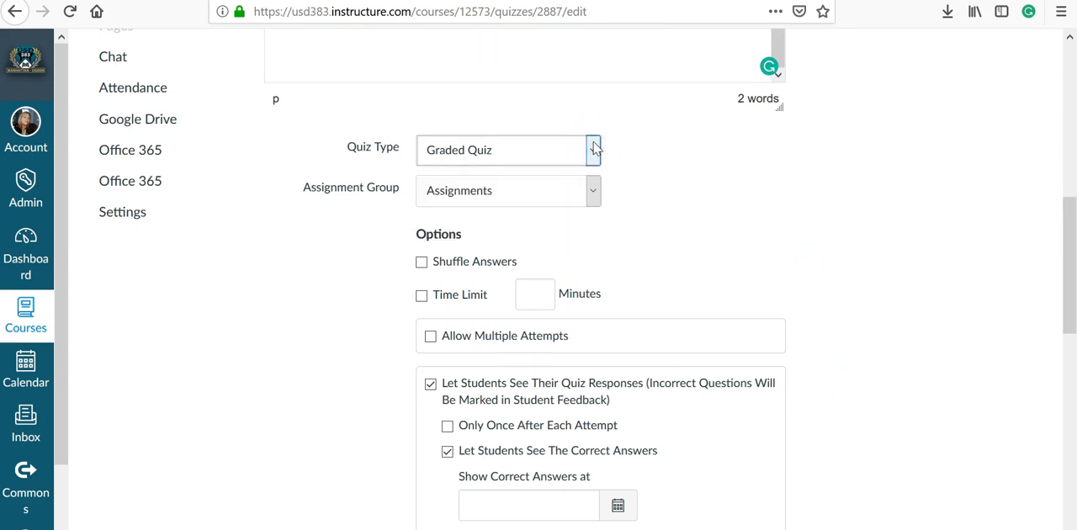
{"action": "left_click", "coordinate": [593, 191]}
{"action": "left_click", "coordinate": [593, 190]}
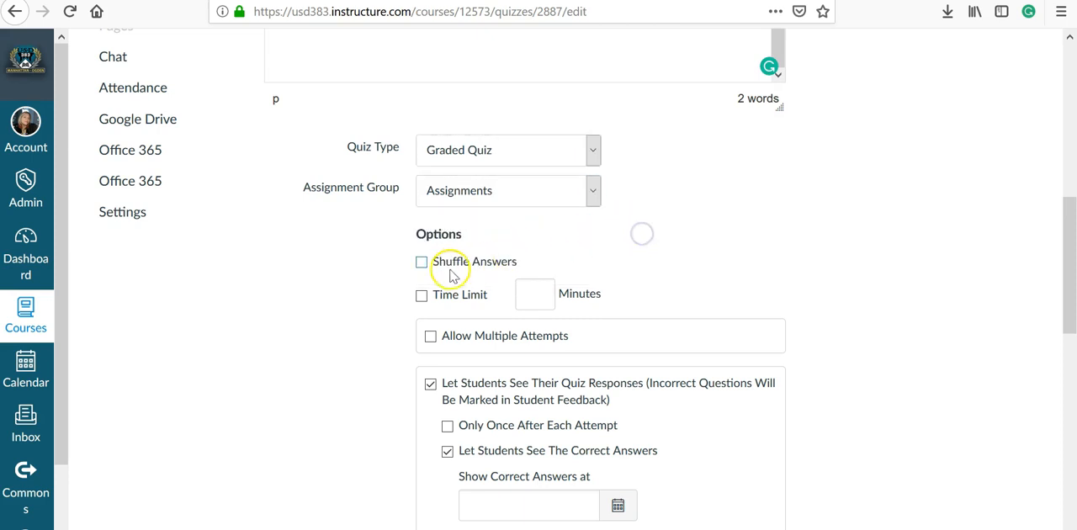
Enable Shuffle Answers and Allow Multiple Attempts, keeping the Highest score and setting no limit on allowed attempts
{"action": "left_click", "coordinate": [422, 264]}
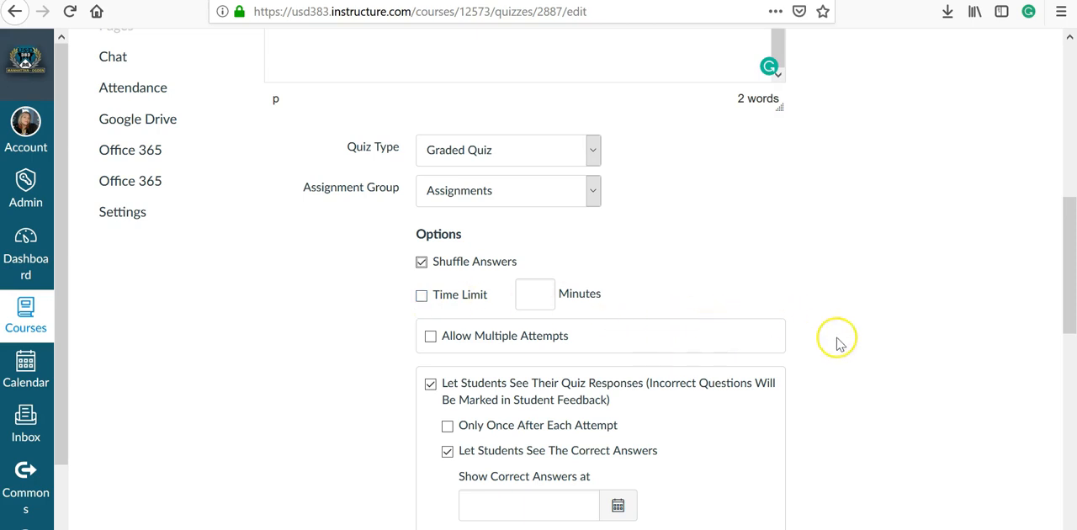
{"action": "scroll", "coordinate": [839, 343], "scroll_direction": "down", "scroll_amount": 2}
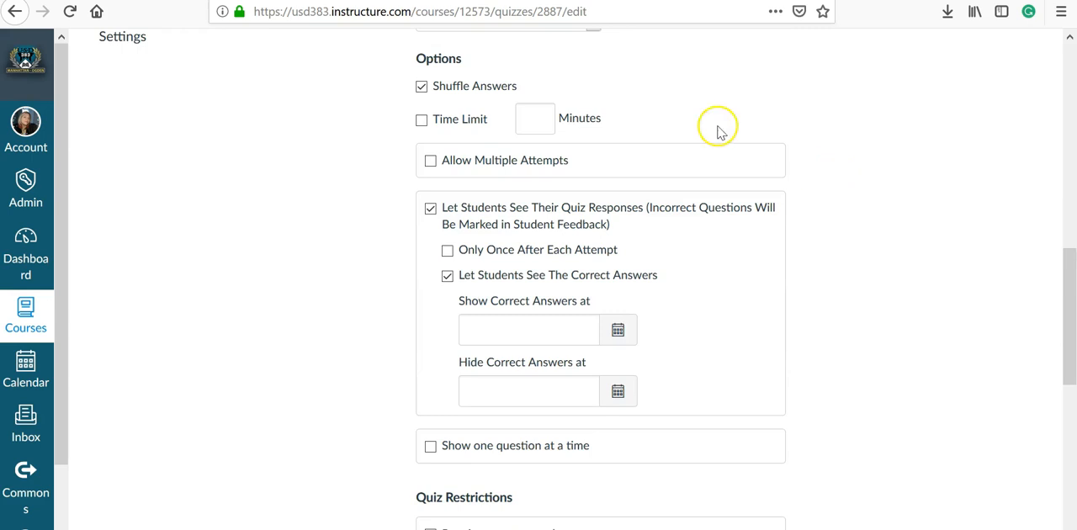
{"action": "left_click", "coordinate": [486, 165]}
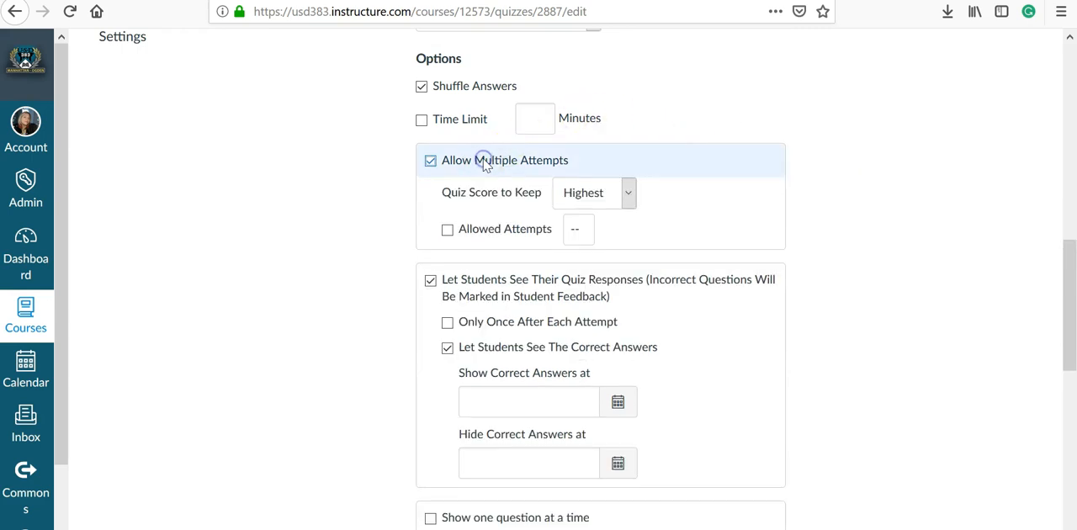
{"action": "left_click", "coordinate": [630, 194]}
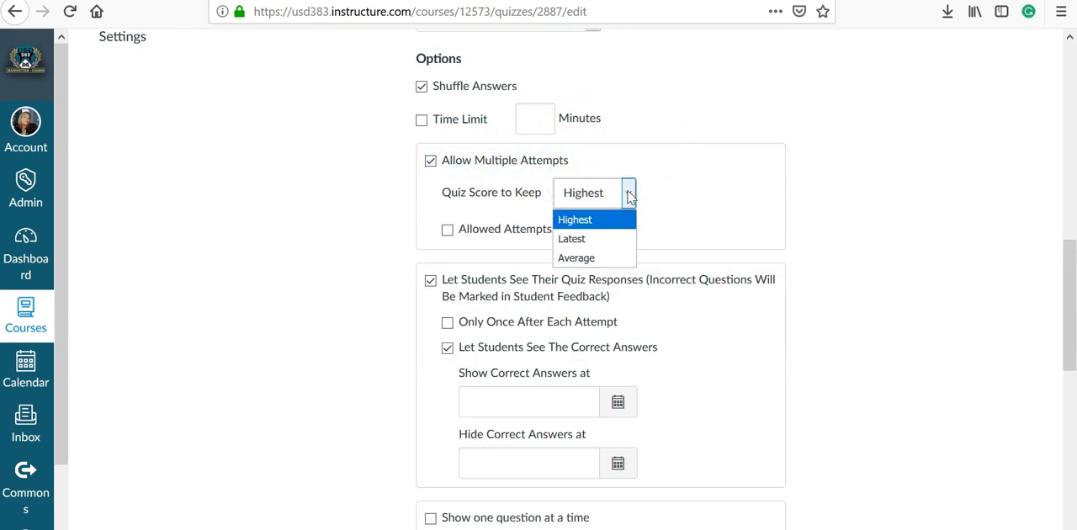
{"action": "left_click", "coordinate": [629, 194]}
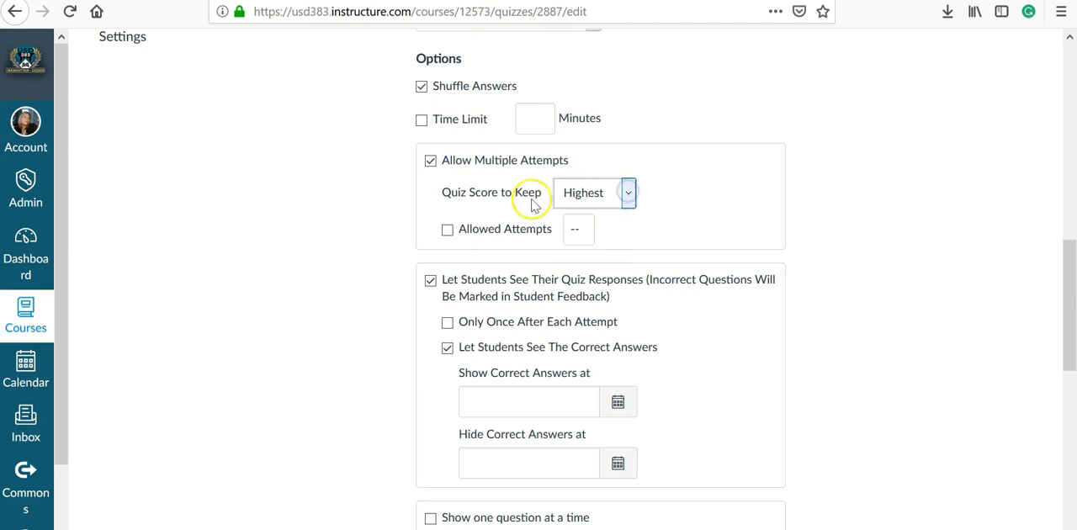
{"action": "left_click", "coordinate": [449, 231]}
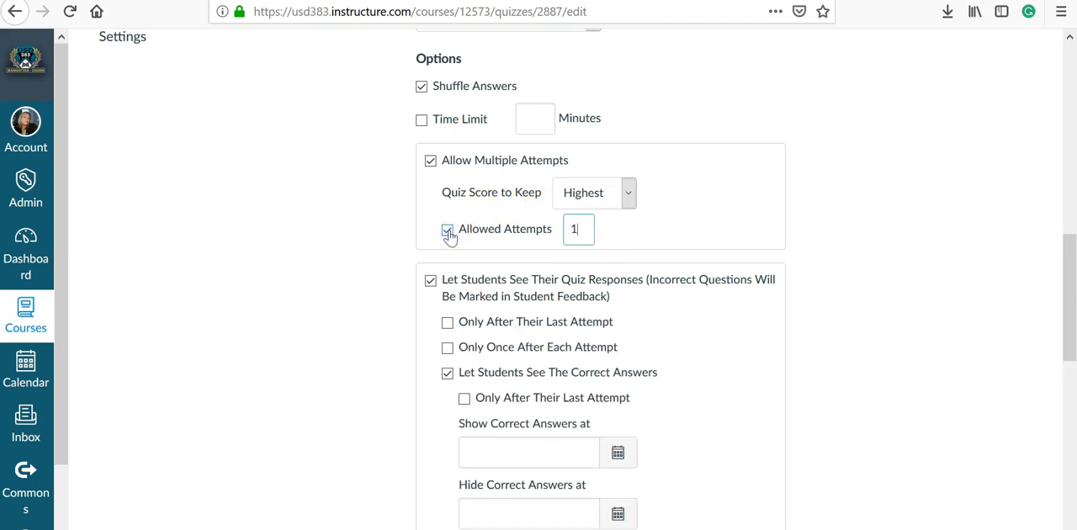
{"action": "left_click", "coordinate": [449, 233]}
Try out the Only Once After Each Attempt and Let Students See The Correct Answers options, restoring each one
{"action": "scroll", "coordinate": [909, 288], "scroll_direction": "down", "scroll_amount": 3}
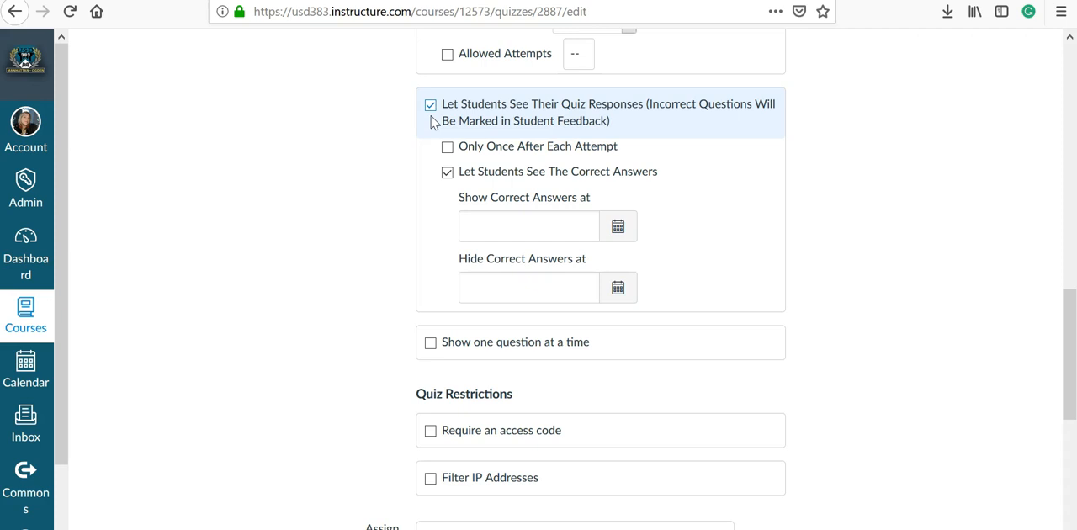
{"action": "left_click", "coordinate": [447, 172]}
{"action": "left_click", "coordinate": [449, 173]}
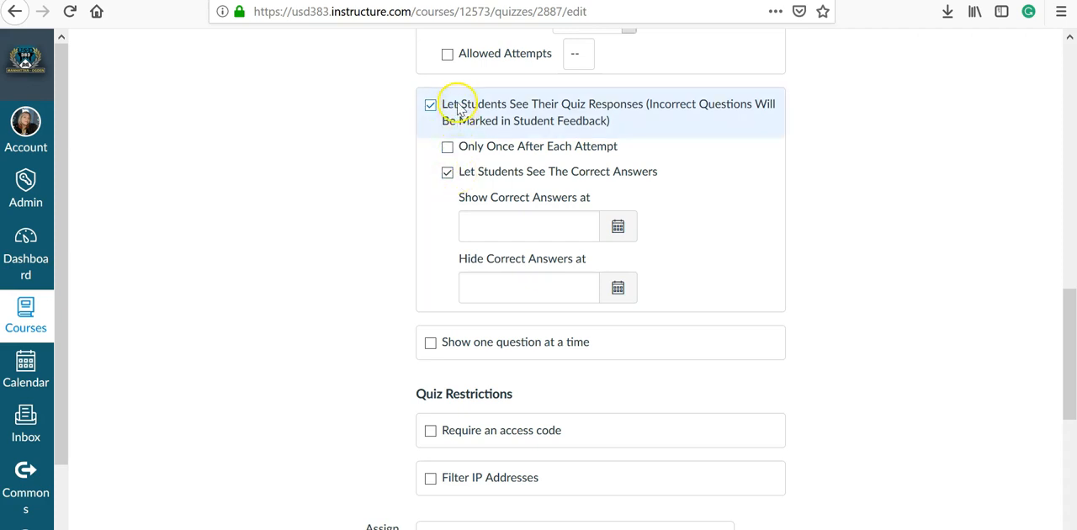
{"action": "left_click", "coordinate": [447, 148]}
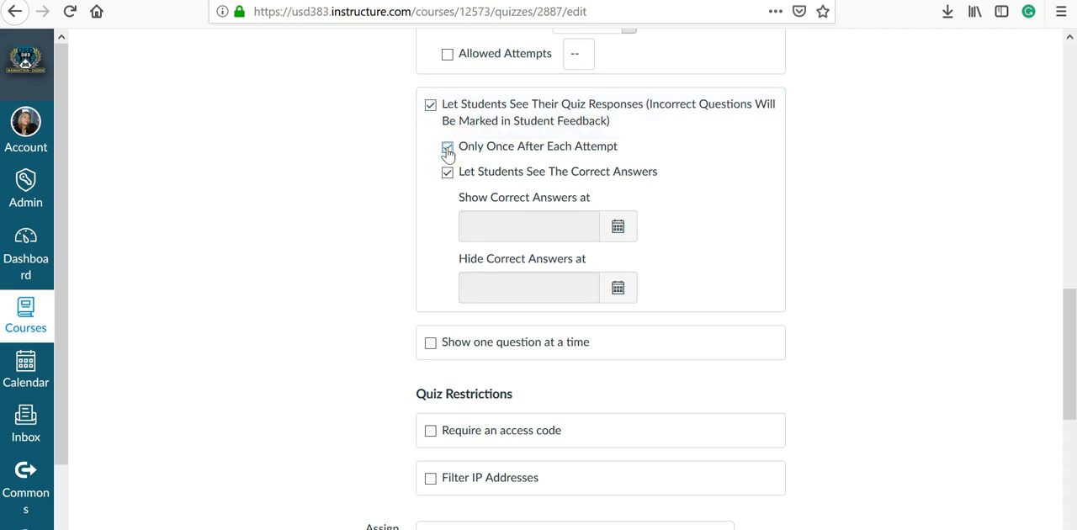
{"action": "left_click", "coordinate": [447, 148]}
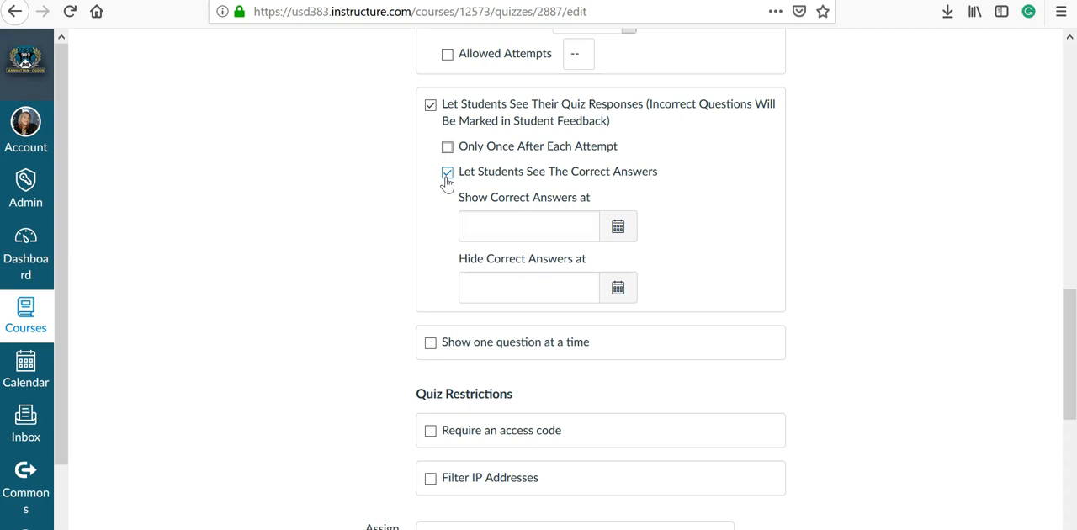
{"action": "left_click", "coordinate": [445, 175]}
{"action": "left_click", "coordinate": [446, 176]}
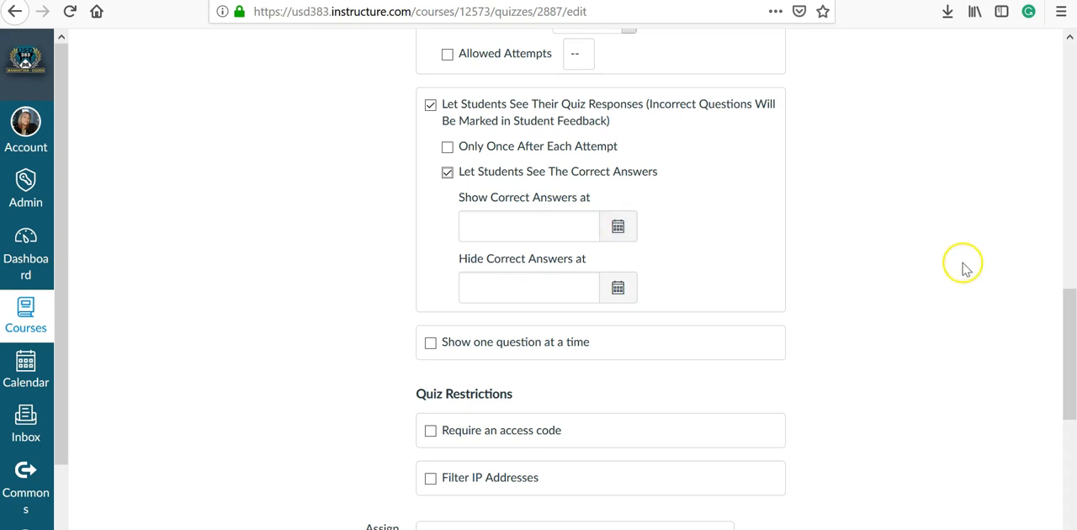
Try showing one question at a time with questions locked after answering, and turn the option back off
{"action": "scroll", "coordinate": [961, 265], "scroll_direction": "down", "scroll_amount": 2}
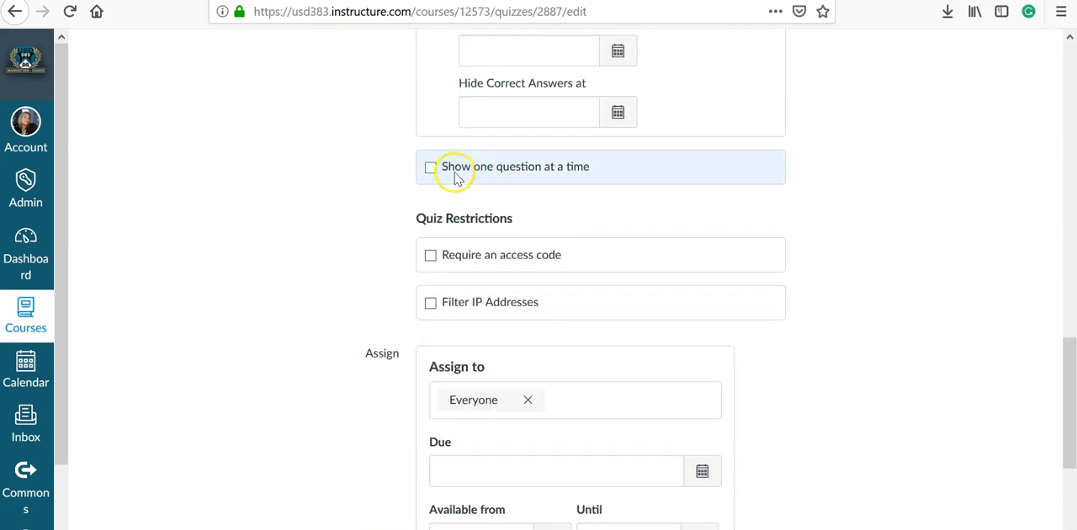
{"action": "left_click", "coordinate": [430, 169]}
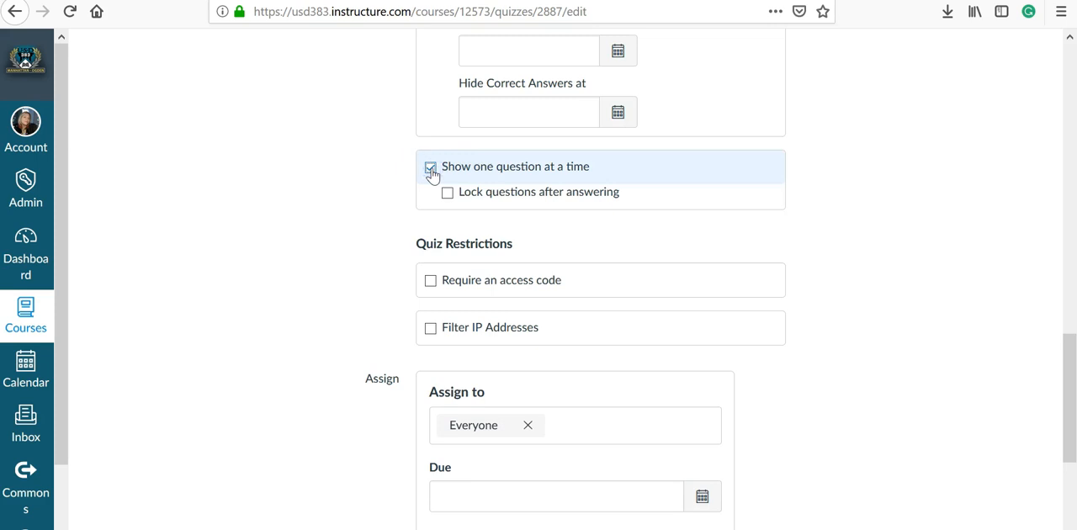
{"action": "left_click", "coordinate": [447, 196]}
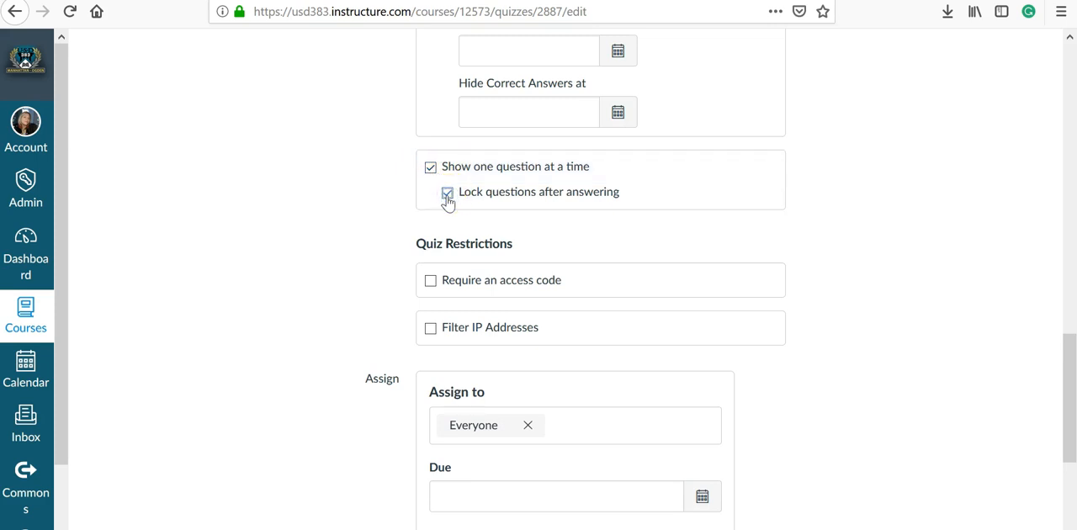
{"action": "left_click", "coordinate": [430, 168]}
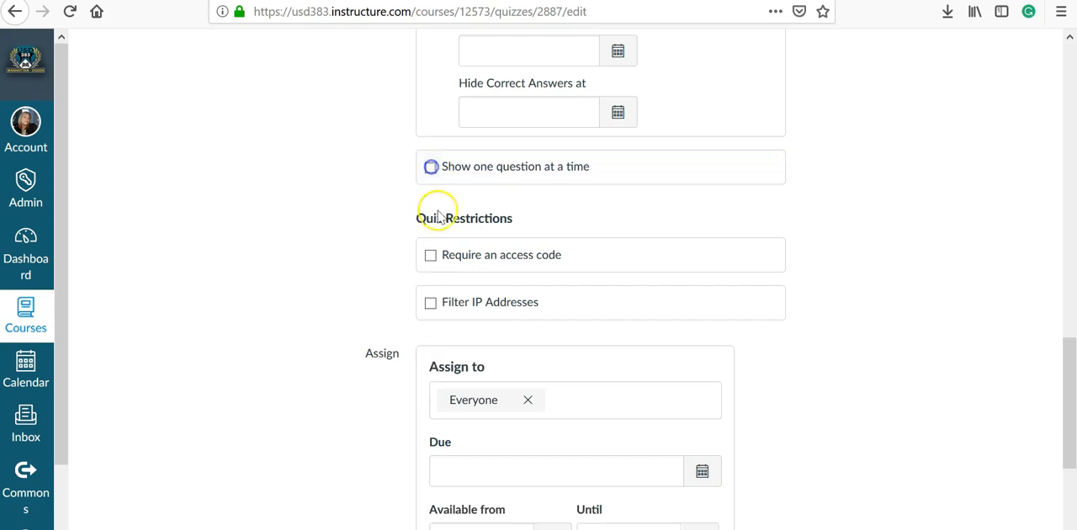
Preview the access code and IP address filter restrictions, turning each one back off
{"action": "left_click", "coordinate": [430, 256]}
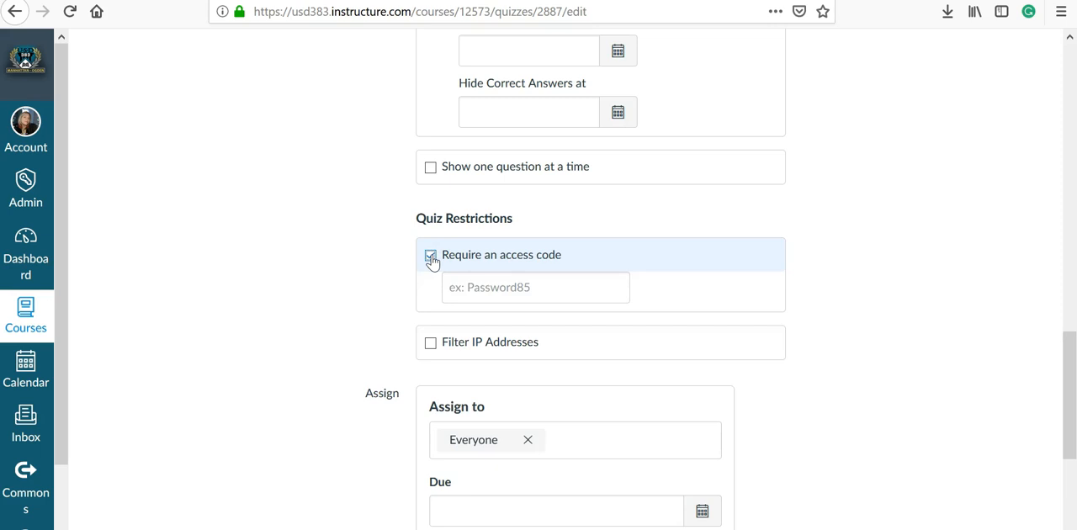
{"action": "left_click", "coordinate": [431, 256]}
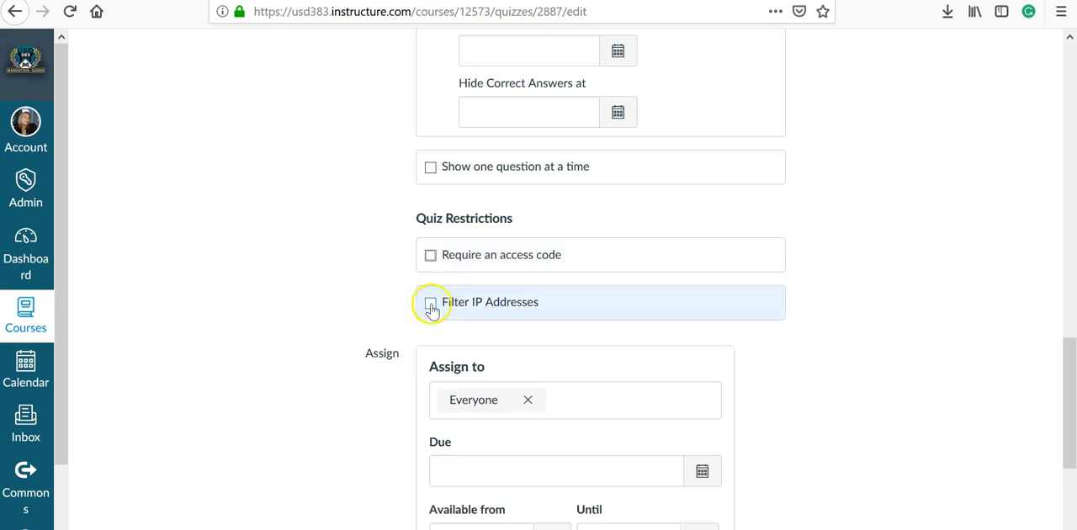
{"action": "left_click", "coordinate": [430, 304]}
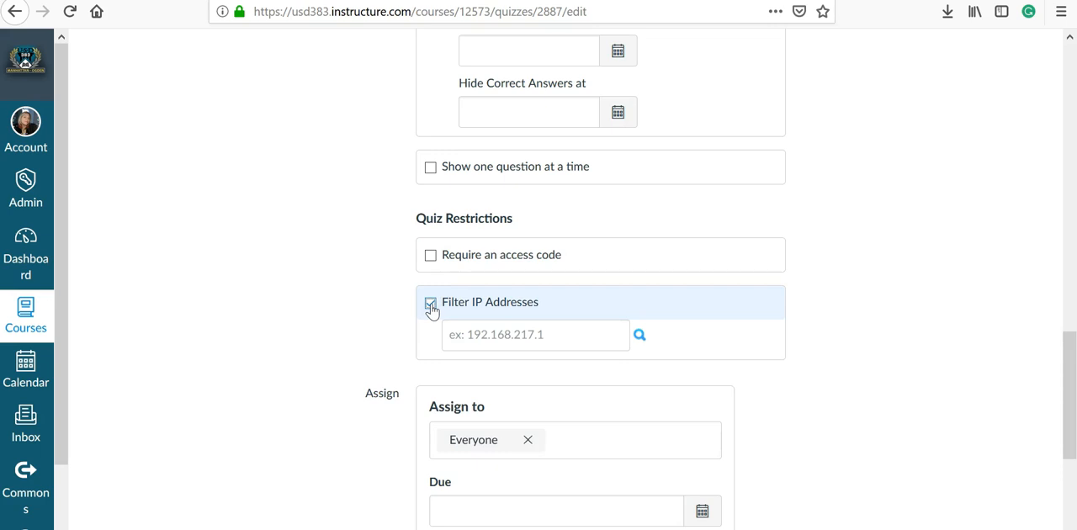
{"action": "left_click", "coordinate": [430, 304]}
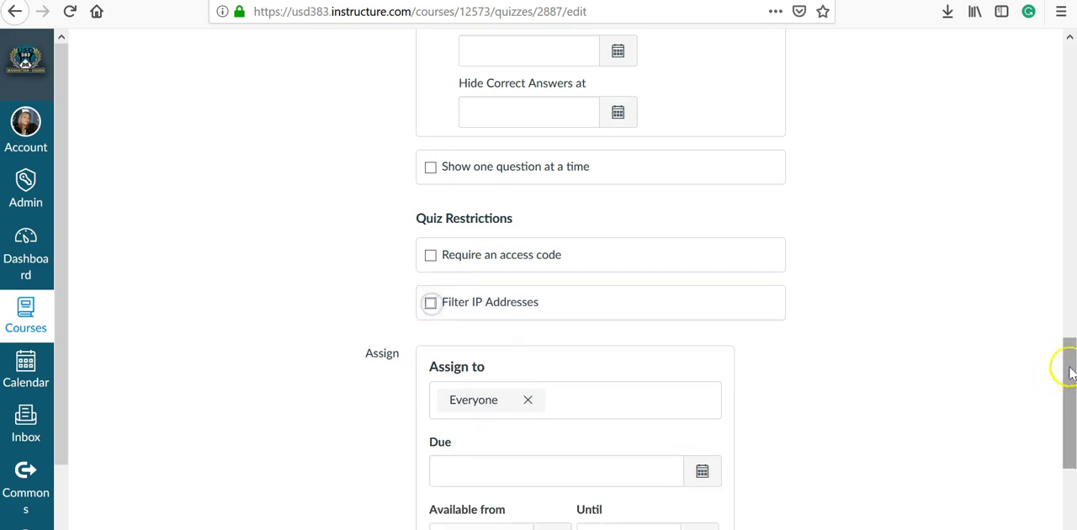
Add a second Assign to block below the Everyone assignment, leaving its assignee and dates blank
{"action": "scroll", "coordinate": [1004, 362], "scroll_direction": "down", "scroll_amount": 5}
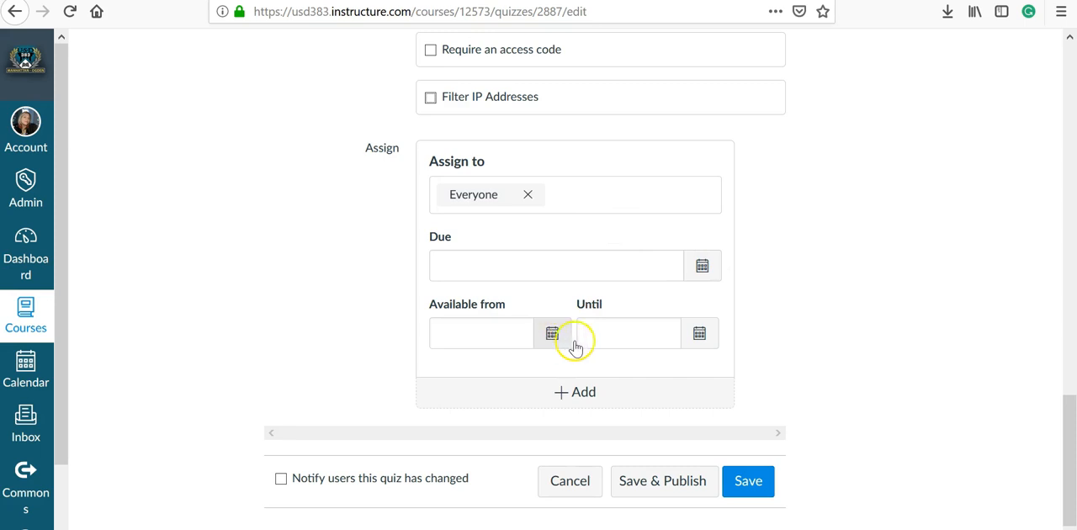
{"action": "left_click", "coordinate": [703, 343]}
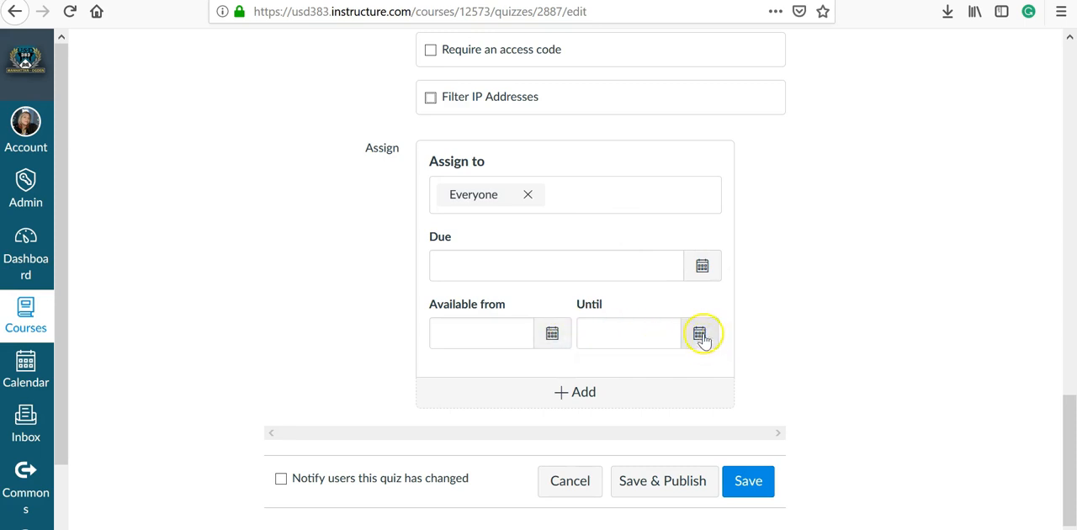
{"action": "left_click", "coordinate": [580, 404]}
{"action": "scroll", "coordinate": [862, 370], "scroll_direction": "down", "scroll_amount": 3}
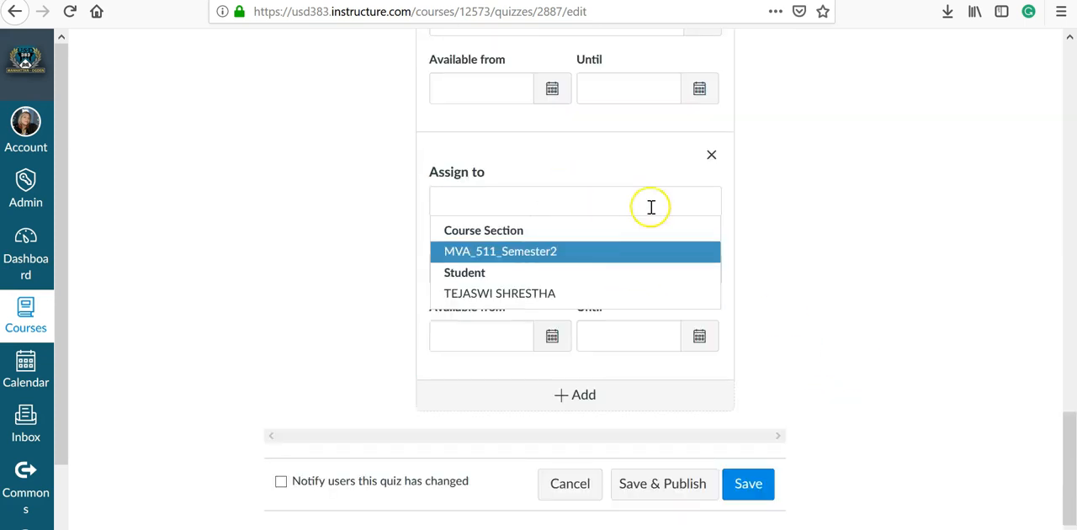
{"action": "left_click", "coordinate": [800, 234]}
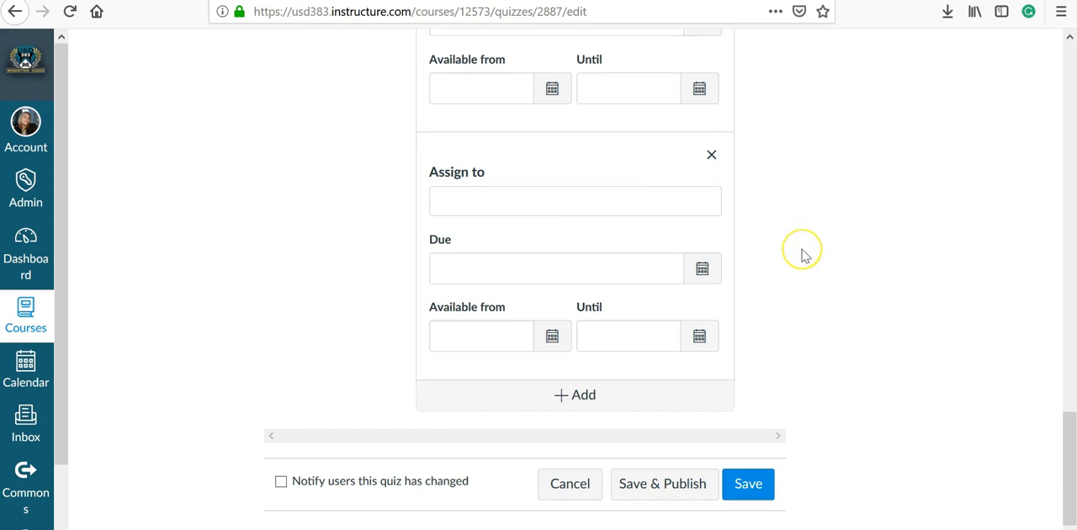
{"action": "scroll", "coordinate": [869, 272], "scroll_direction": "down", "scroll_amount": 1}
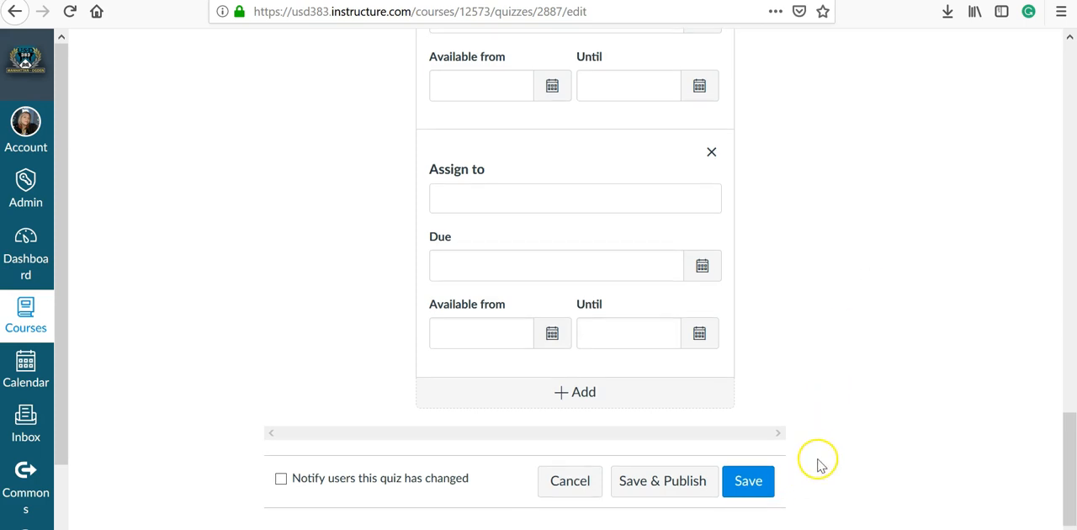
Switch from the quiz details to the quiz's Questions section
{"action": "scroll", "coordinate": [858, 407], "scroll_direction": "up", "scroll_amount": 15}
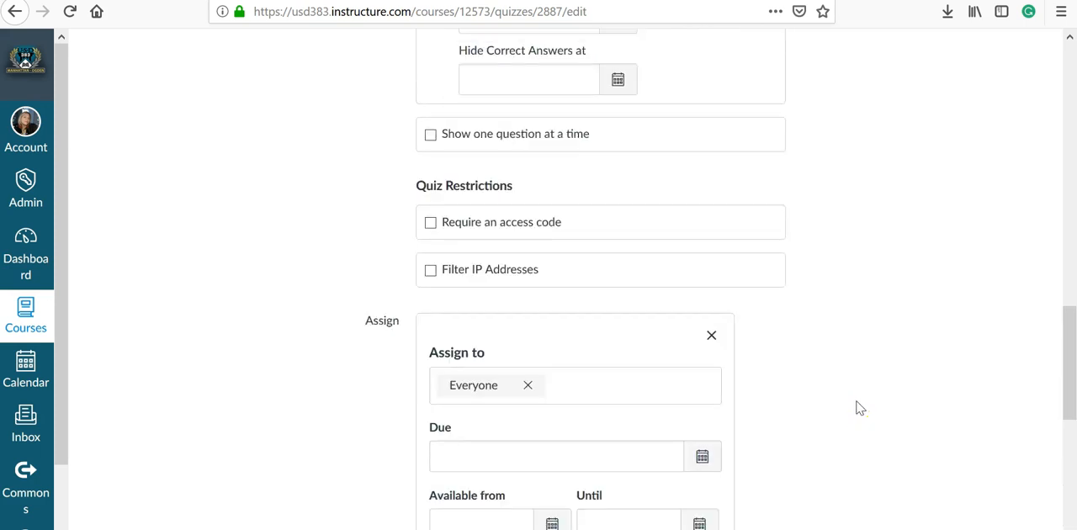
{"action": "scroll", "coordinate": [858, 407], "scroll_direction": "up", "scroll_amount": 5}
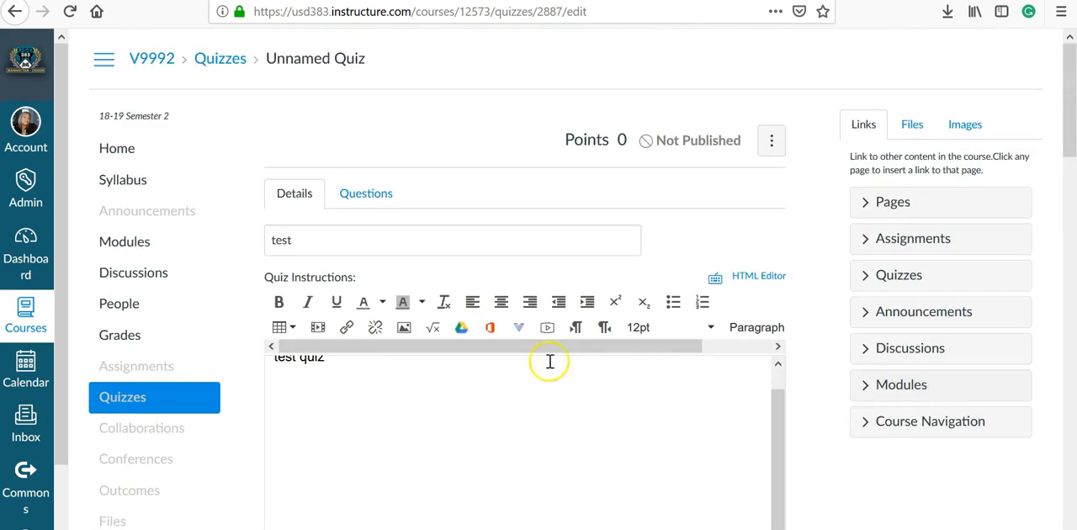
{"action": "left_click", "coordinate": [376, 191]}
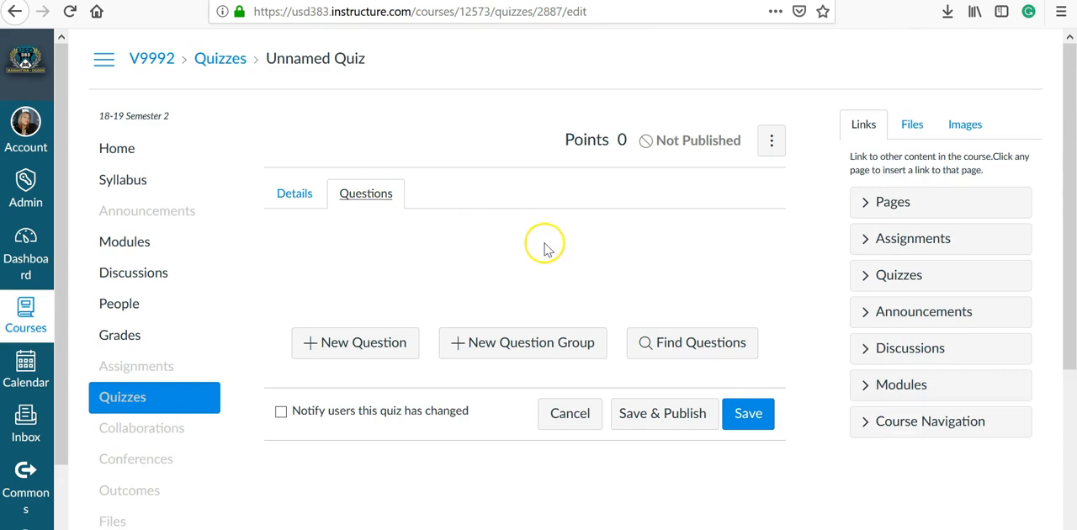
Start a new Multiple Choice question worth 1 point, reviewing the available question types and leaving the question text empty
{"action": "left_click", "coordinate": [356, 351]}
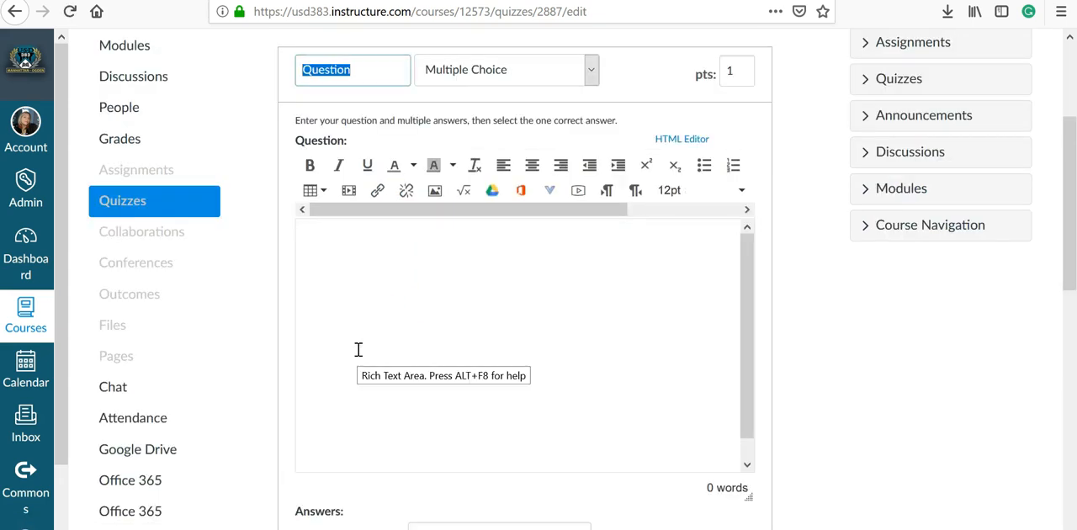
{"action": "scroll", "coordinate": [697, 305], "scroll_direction": "up", "scroll_amount": 3}
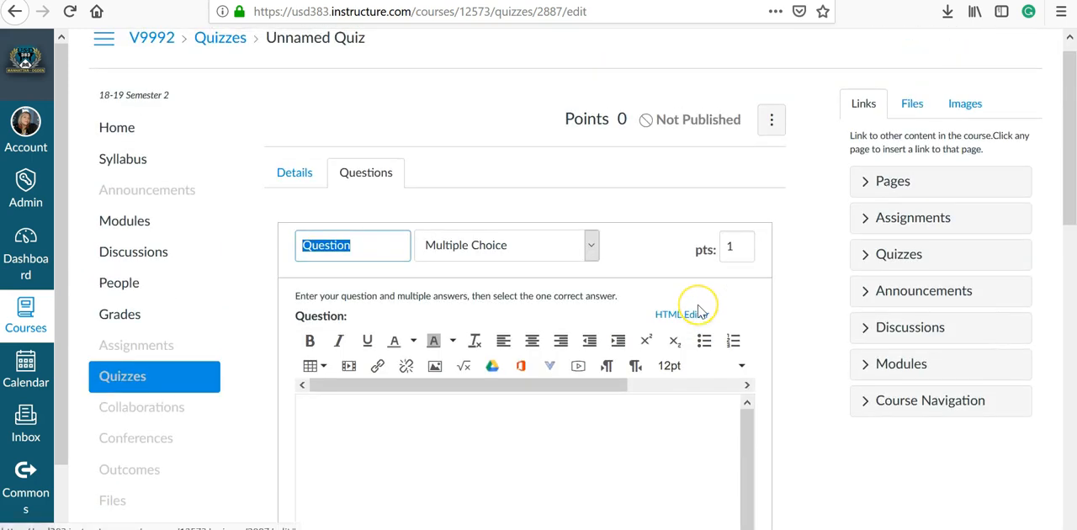
{"action": "scroll", "coordinate": [698, 308], "scroll_direction": "down", "scroll_amount": 2}
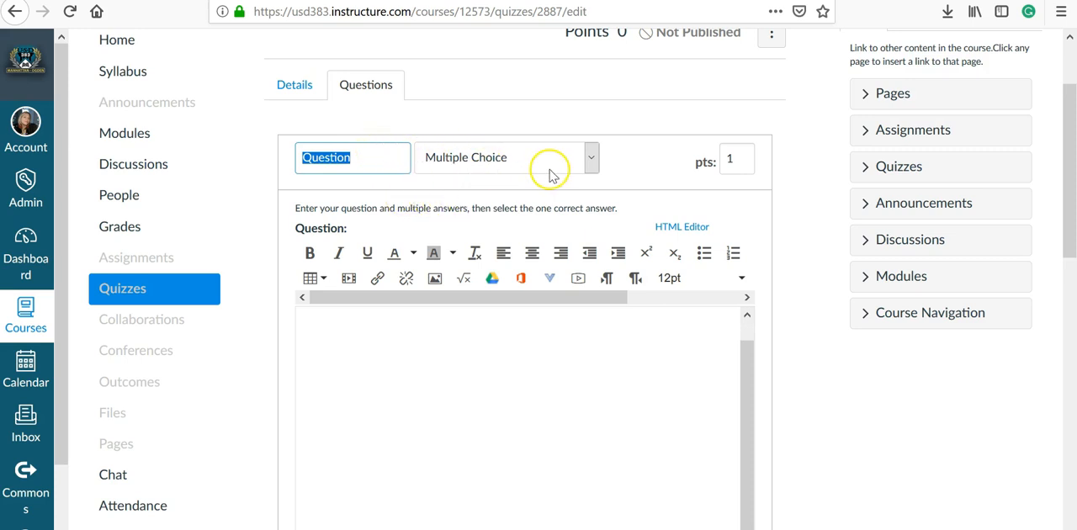
{"action": "left_click", "coordinate": [589, 165]}
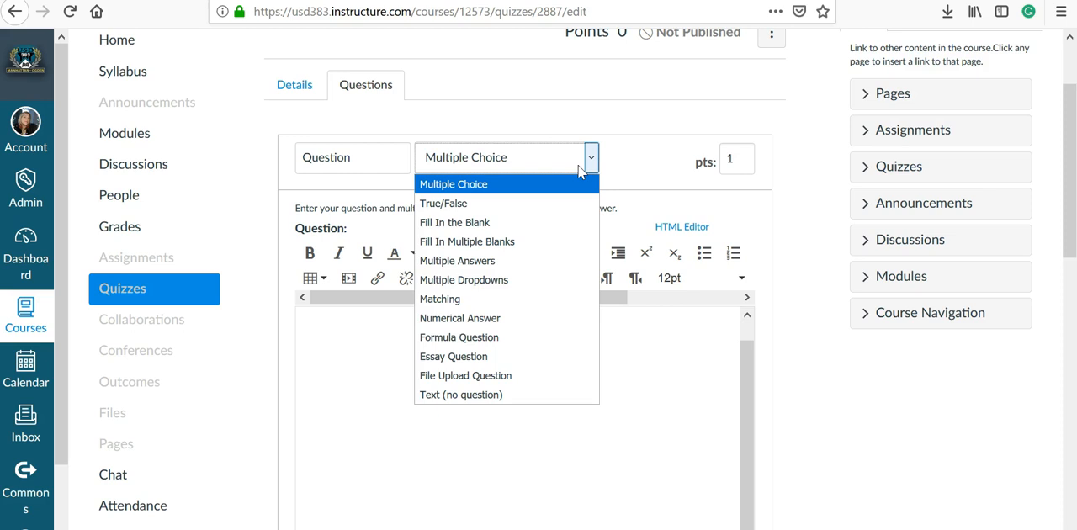
{"action": "left_click", "coordinate": [736, 161]}
{"action": "left_click", "coordinate": [473, 344]}
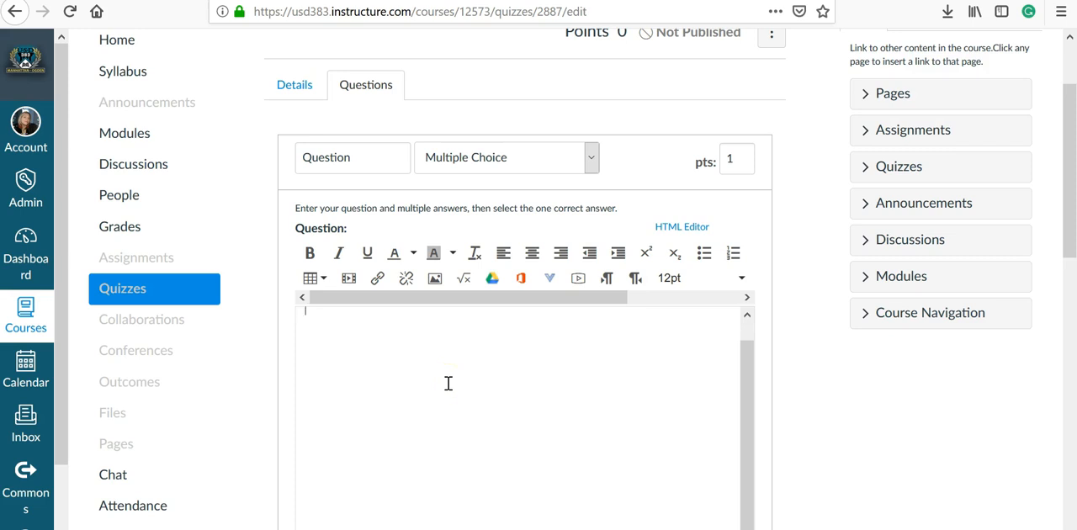
Examine the question's answer fields and open the comment editor of the first possible answer, leaving it blank
{"action": "scroll", "coordinate": [813, 435], "scroll_direction": "down", "scroll_amount": 1}
{"action": "scroll", "coordinate": [813, 436], "scroll_direction": "down", "scroll_amount": 6}
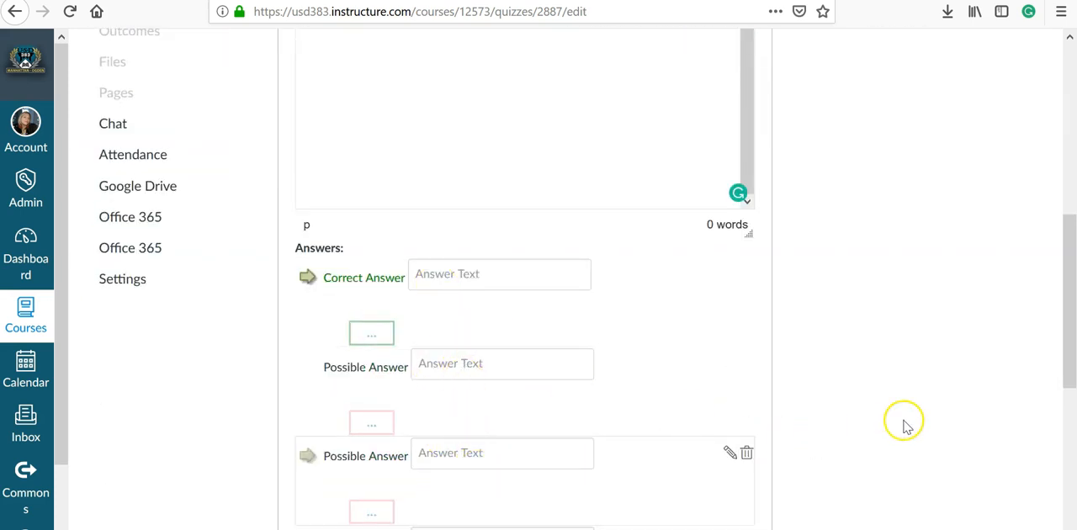
{"action": "scroll", "coordinate": [865, 422], "scroll_direction": "down", "scroll_amount": 3}
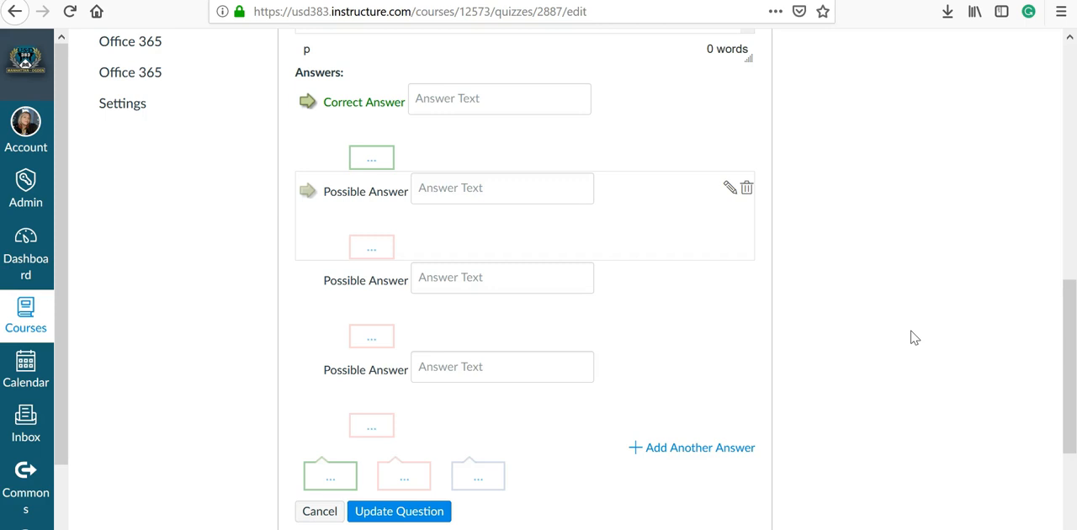
{"action": "scroll", "coordinate": [914, 337], "scroll_direction": "down", "scroll_amount": 2}
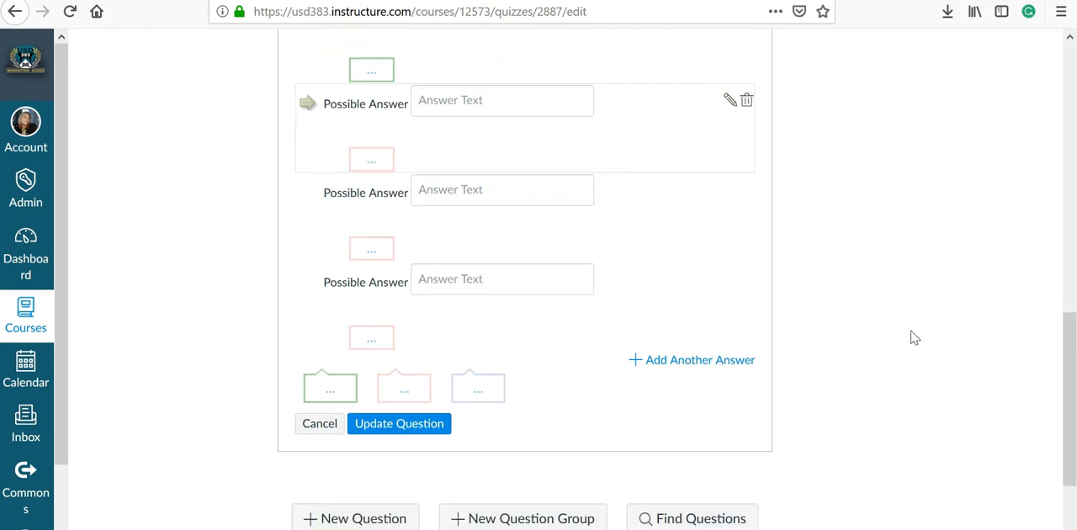
{"action": "scroll", "coordinate": [914, 338], "scroll_direction": "up", "scroll_amount": 4}
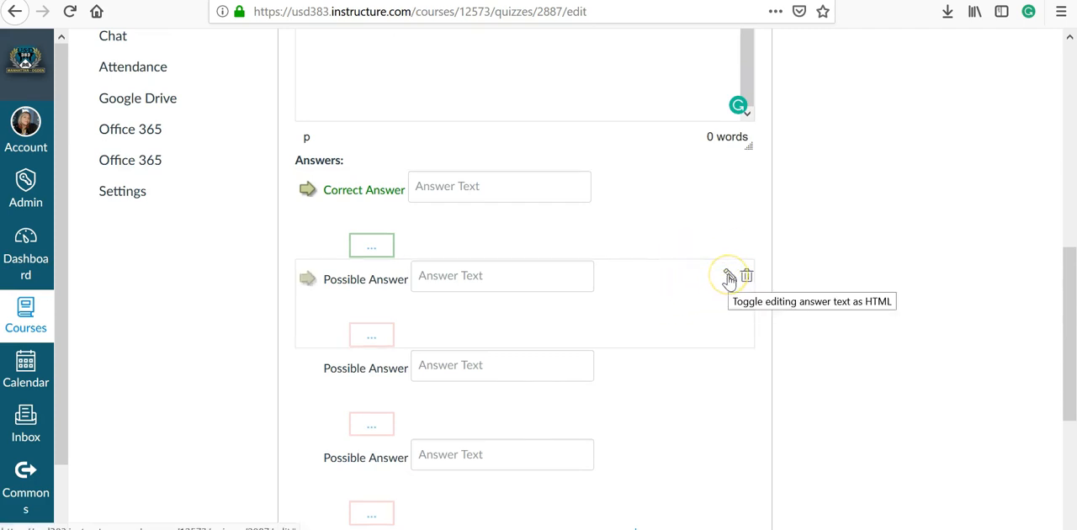
{"action": "left_click", "coordinate": [382, 340]}
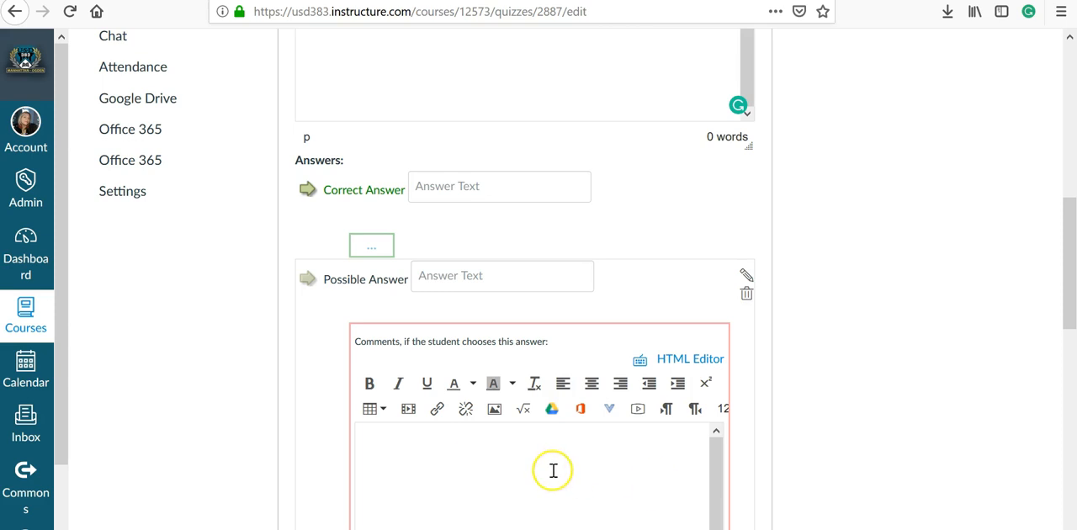
{"action": "scroll", "coordinate": [897, 406], "scroll_direction": "down", "scroll_amount": 3}
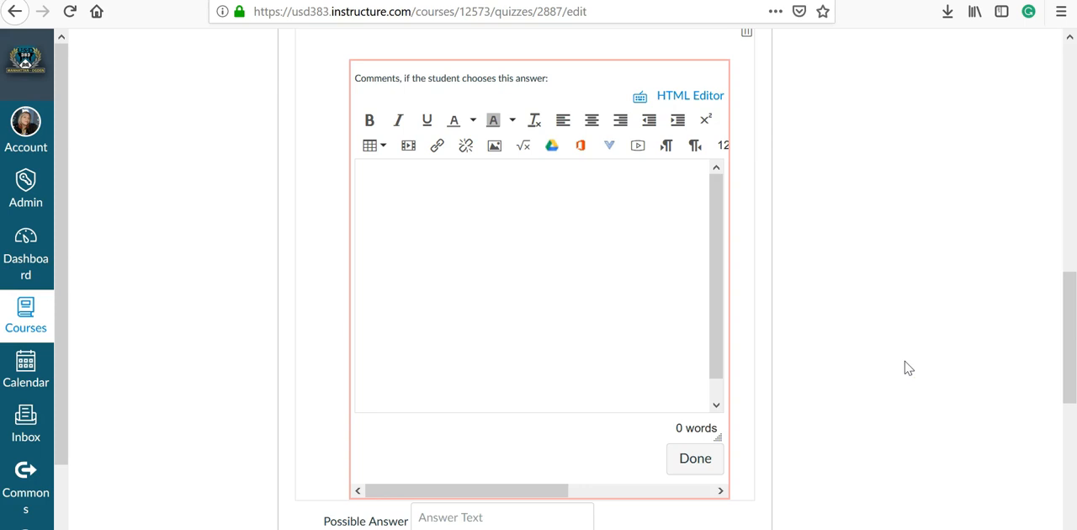
{"action": "scroll", "coordinate": [909, 369], "scroll_direction": "down", "scroll_amount": 2}
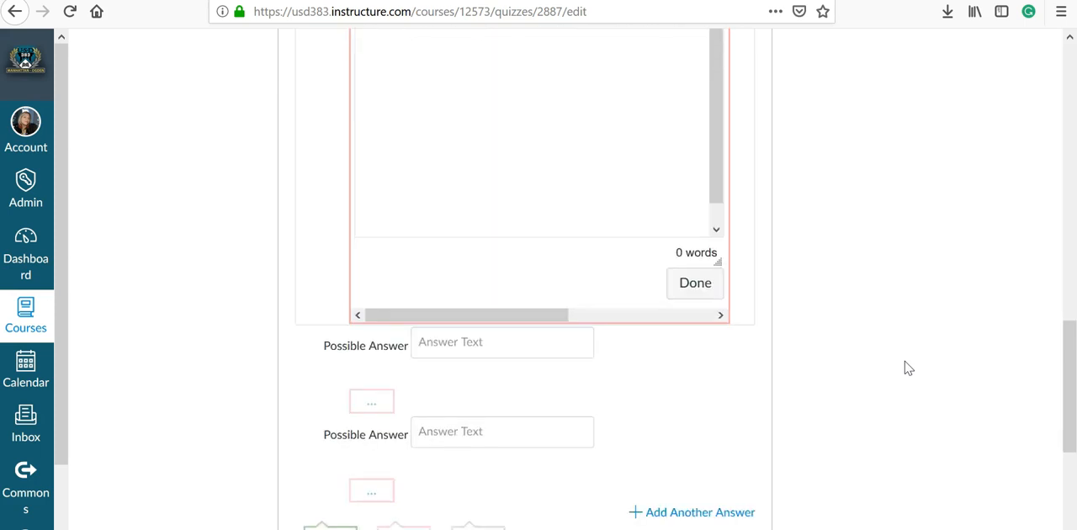
{"action": "scroll", "coordinate": [909, 369], "scroll_direction": "up", "scroll_amount": 1}
Start a new question group set to pick 5 questions at 2 points per question
{"action": "scroll", "coordinate": [903, 365], "scroll_direction": "down", "scroll_amount": 4}
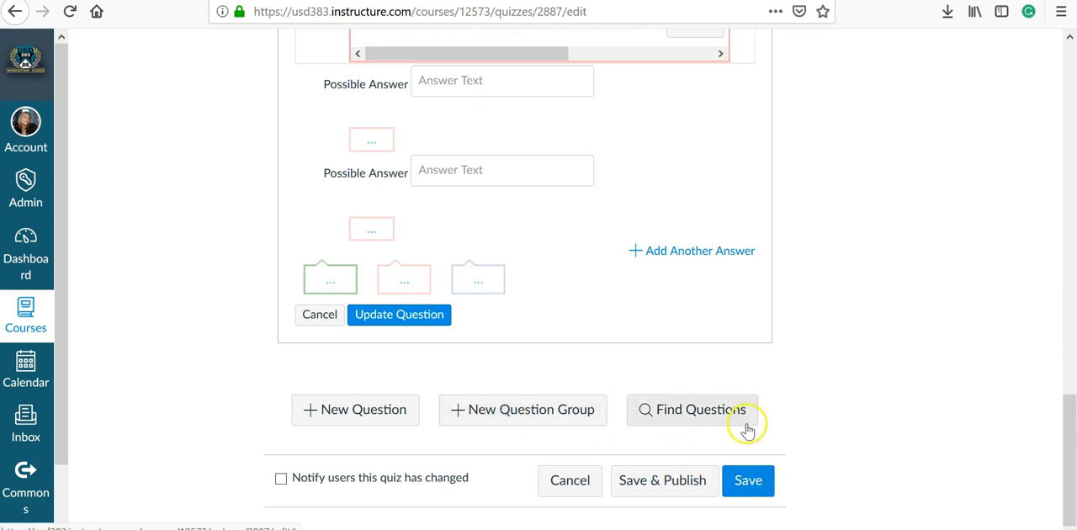
{"action": "left_click", "coordinate": [595, 417]}
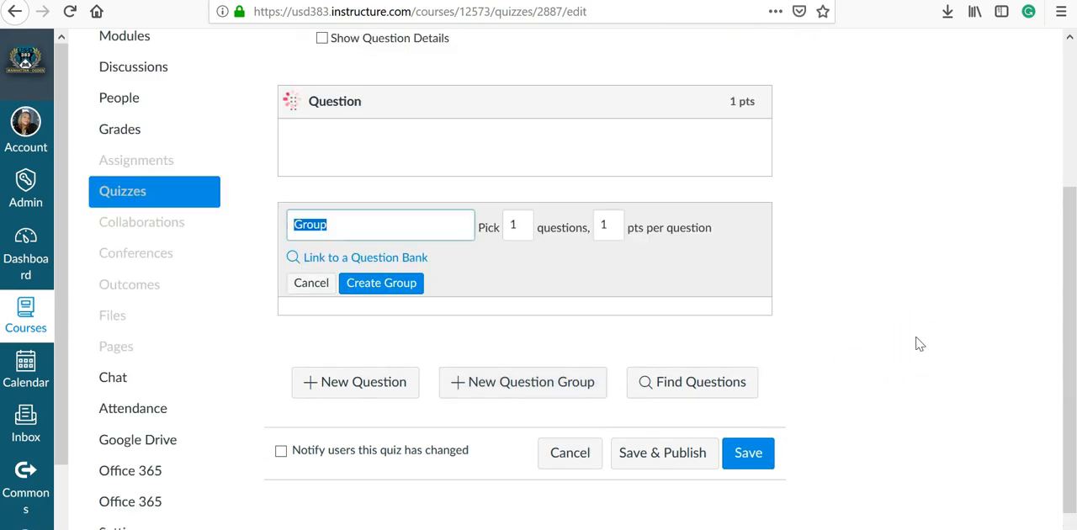
{"action": "scroll", "coordinate": [919, 344], "scroll_direction": "down", "scroll_amount": 1}
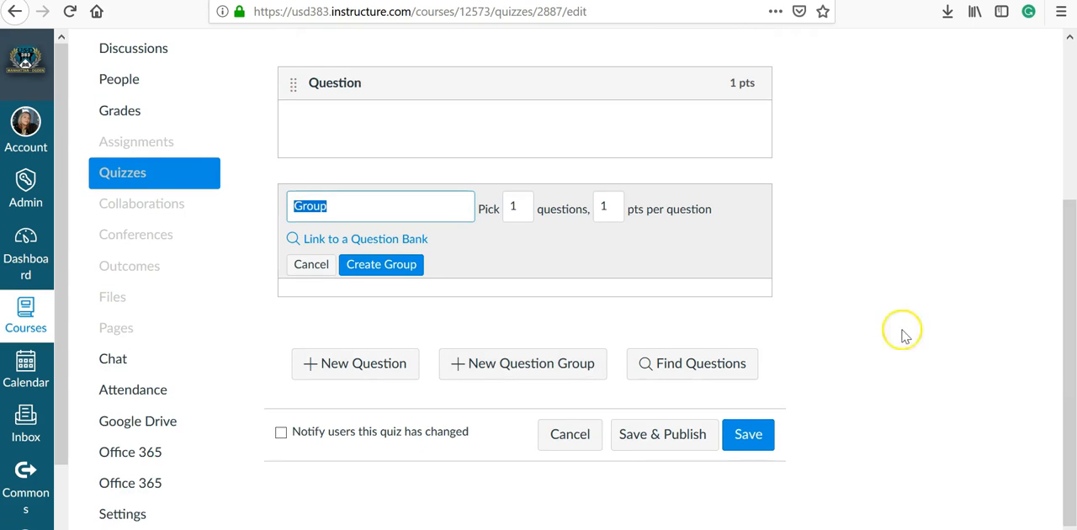
{"action": "left_click", "coordinate": [435, 216]}
{"action": "left_click", "coordinate": [499, 212]}
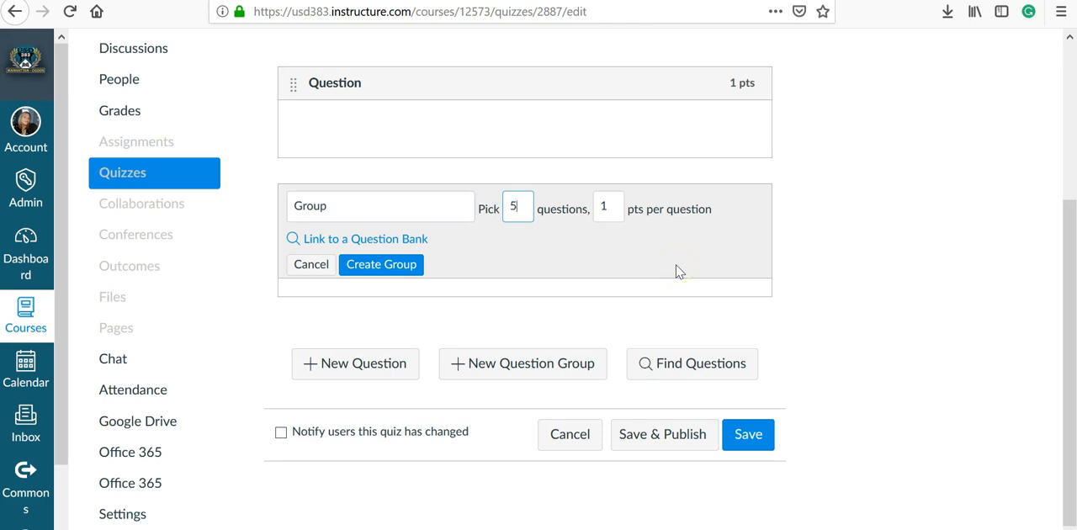
{"action": "left_click", "coordinate": [604, 206]}
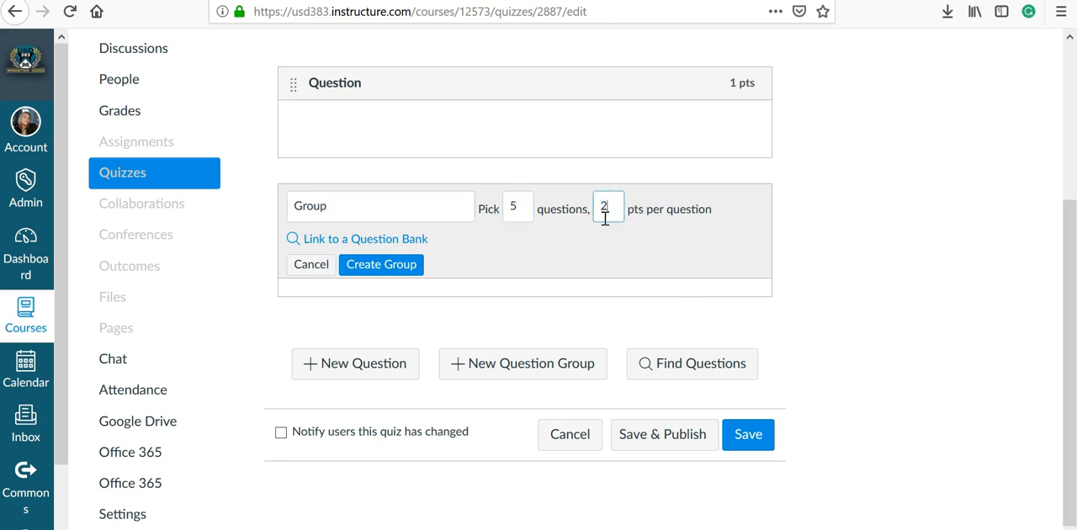
Link the question group to The Bill of Rights Quiz question bank
{"action": "left_click", "coordinate": [336, 240]}
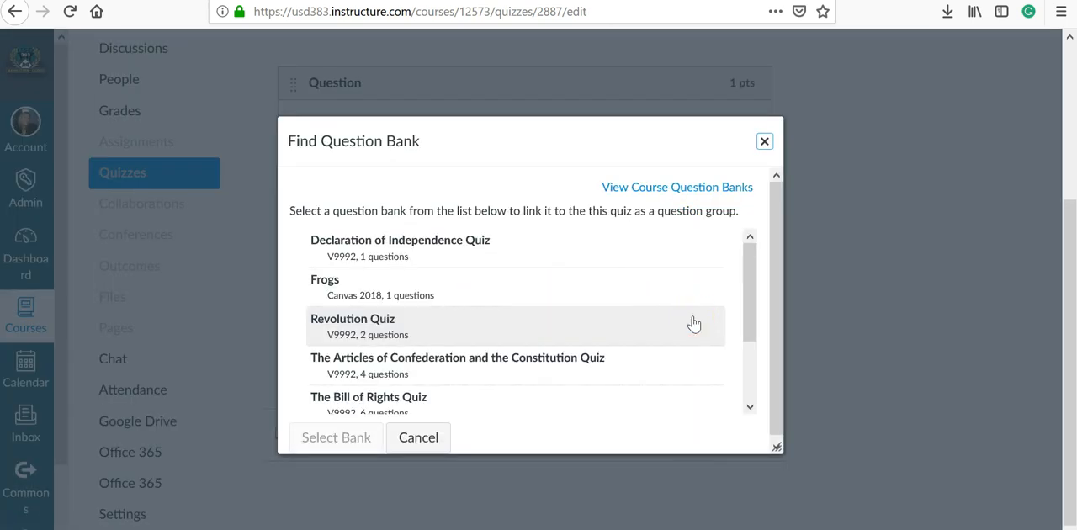
{"action": "scroll", "coordinate": [689, 316], "scroll_direction": "down", "scroll_amount": 2}
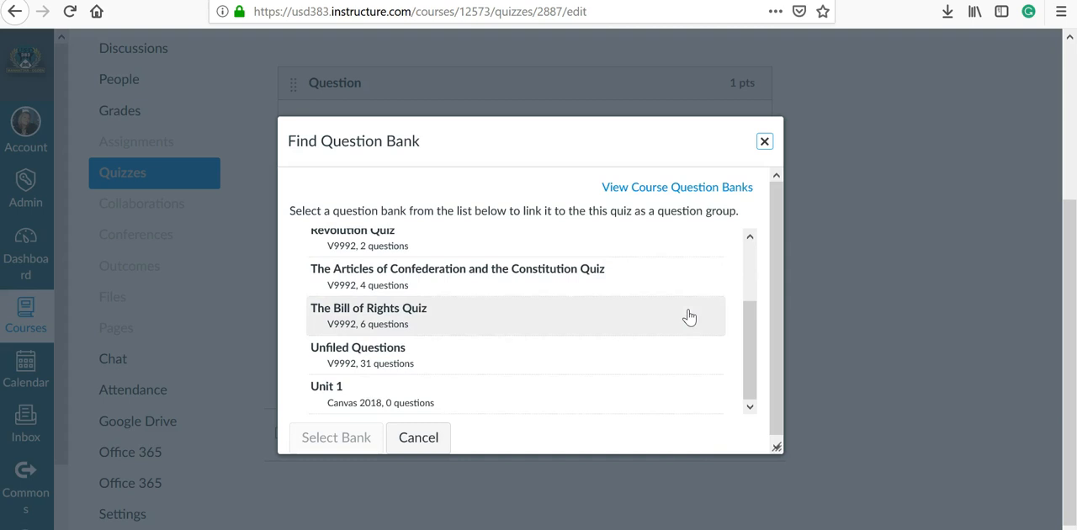
{"action": "left_click", "coordinate": [687, 298]}
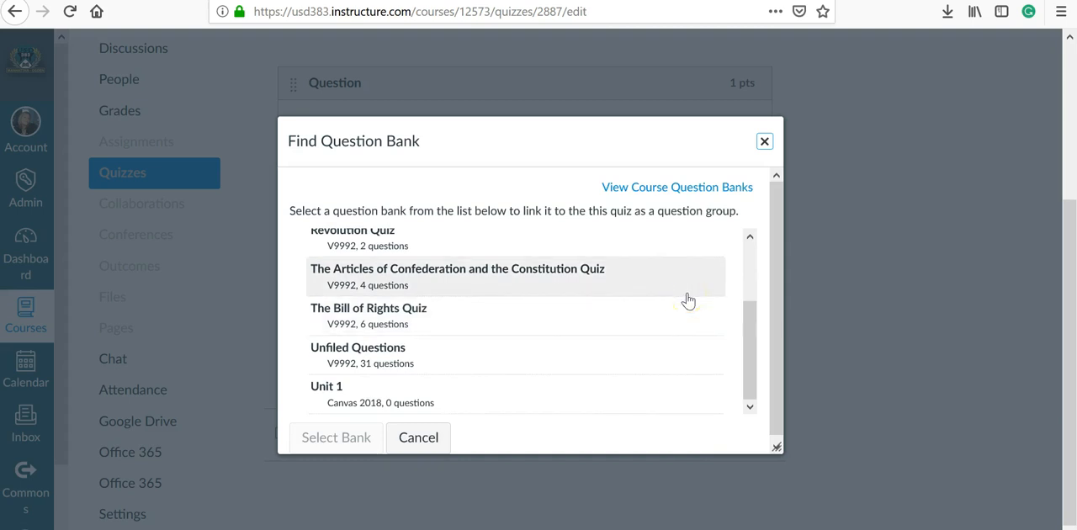
{"action": "left_click", "coordinate": [679, 309]}
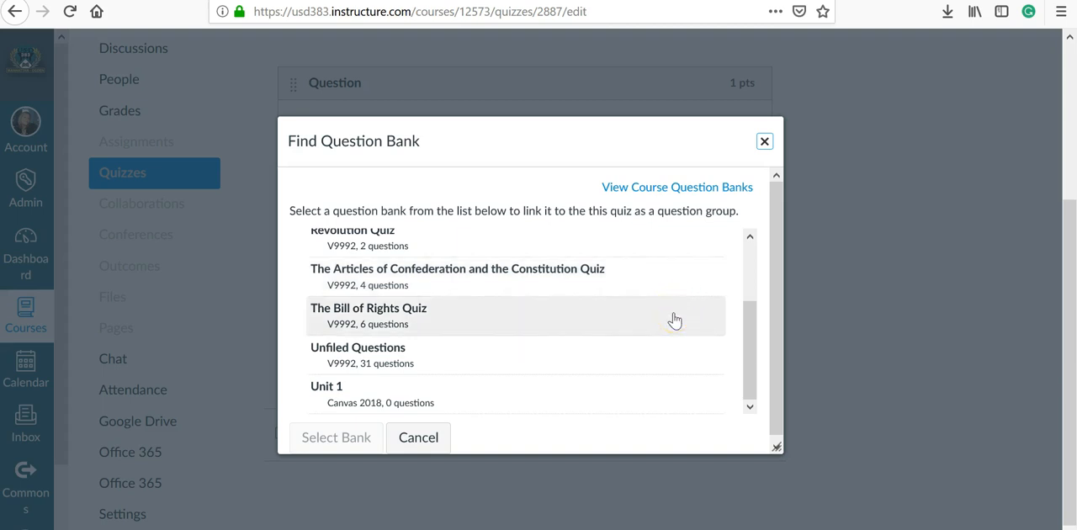
{"action": "left_click", "coordinate": [673, 316]}
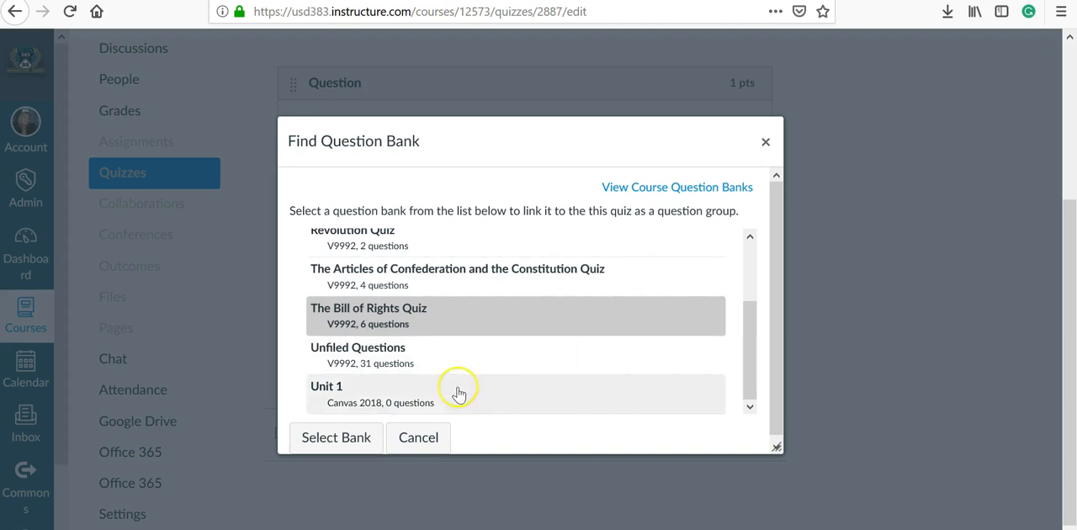
{"action": "left_click", "coordinate": [335, 437]}
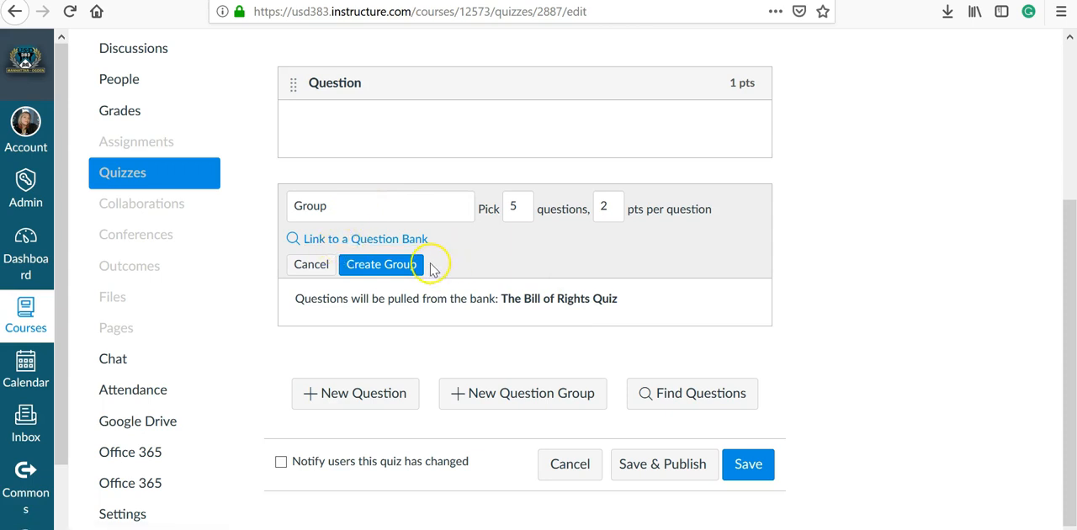
Name the group "Bill of Rights Group" and create it
{"action": "double_click", "coordinate": [393, 219]}
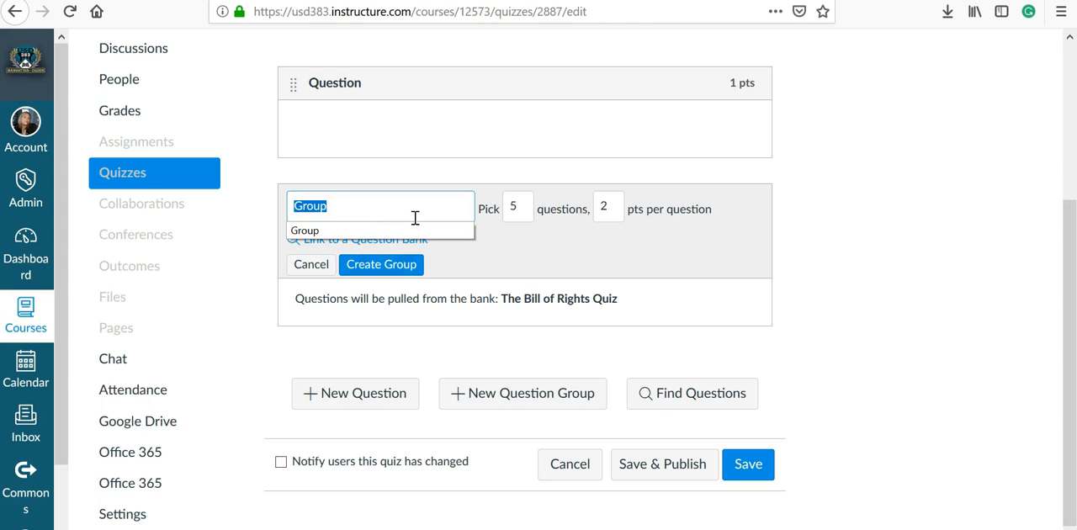
{"action": "type", "text": "Bill of Rights"}
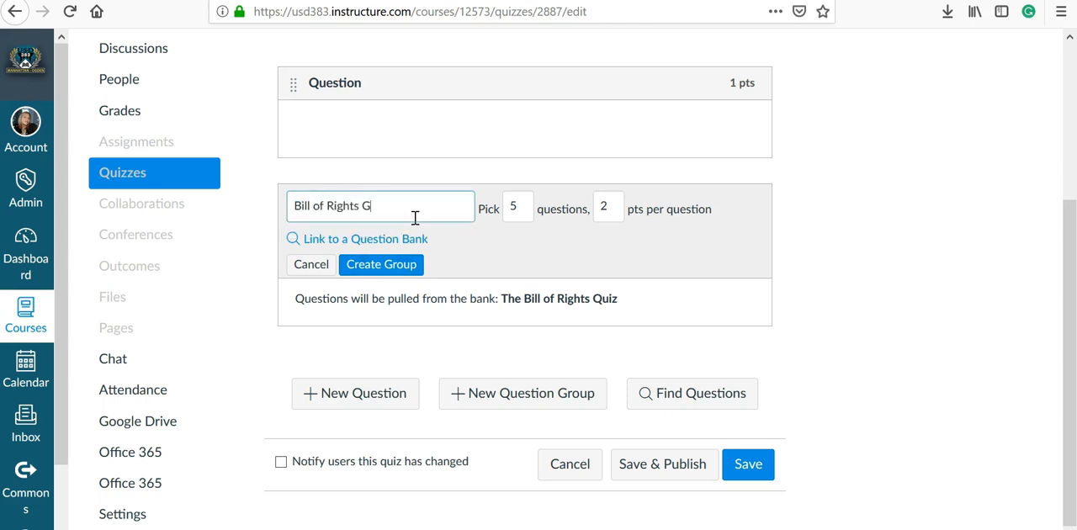
{"action": "left_click", "coordinate": [392, 269]}
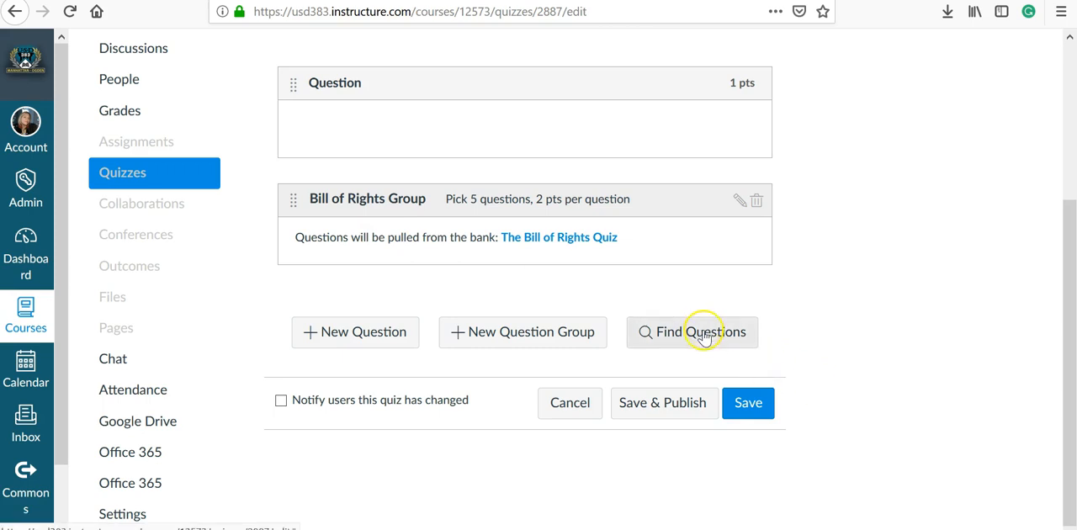
Preview the Revolution Quiz bank's questions and the group choices in the question finder, closing it without adding any question
{"action": "left_click", "coordinate": [705, 331]}
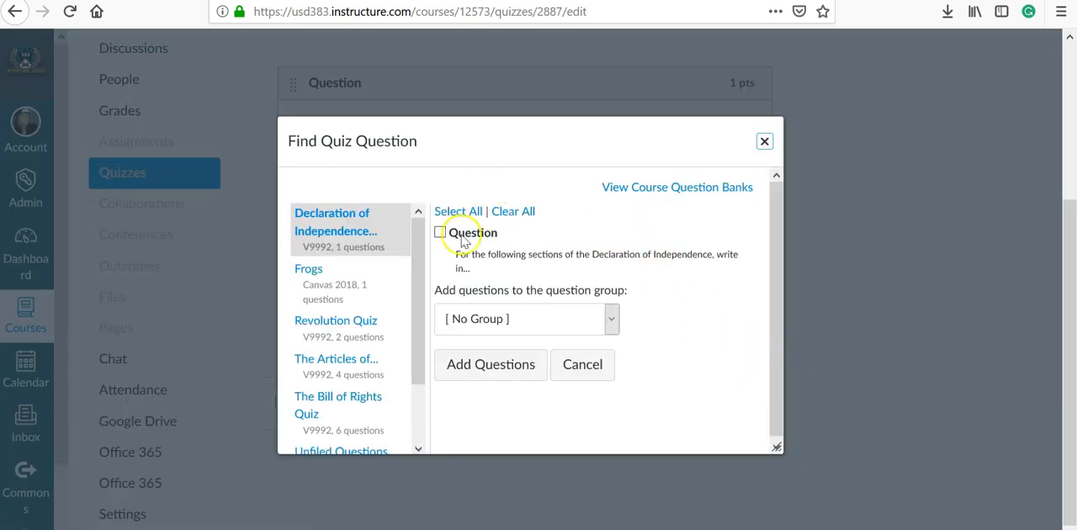
{"action": "left_click", "coordinate": [348, 326]}
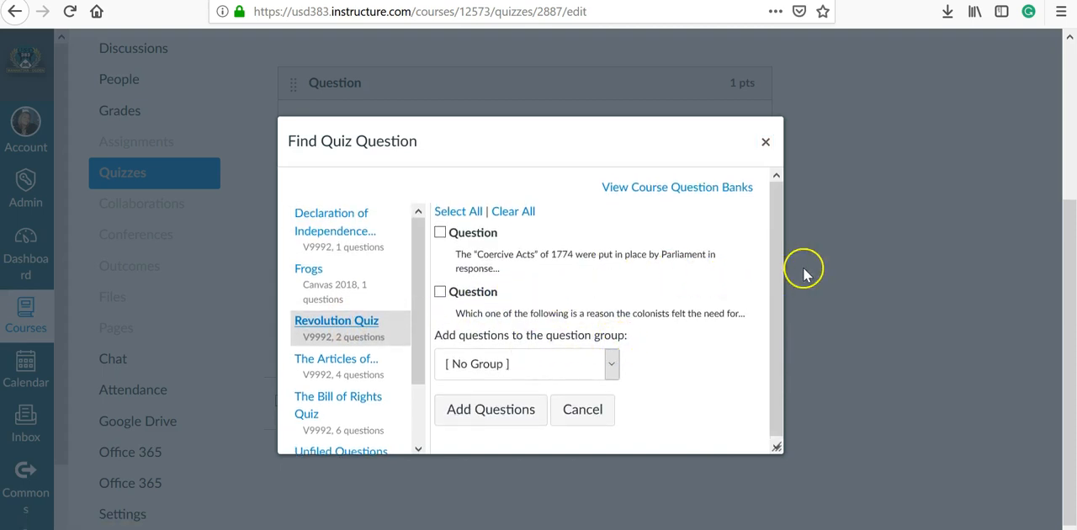
{"action": "left_click", "coordinate": [439, 234]}
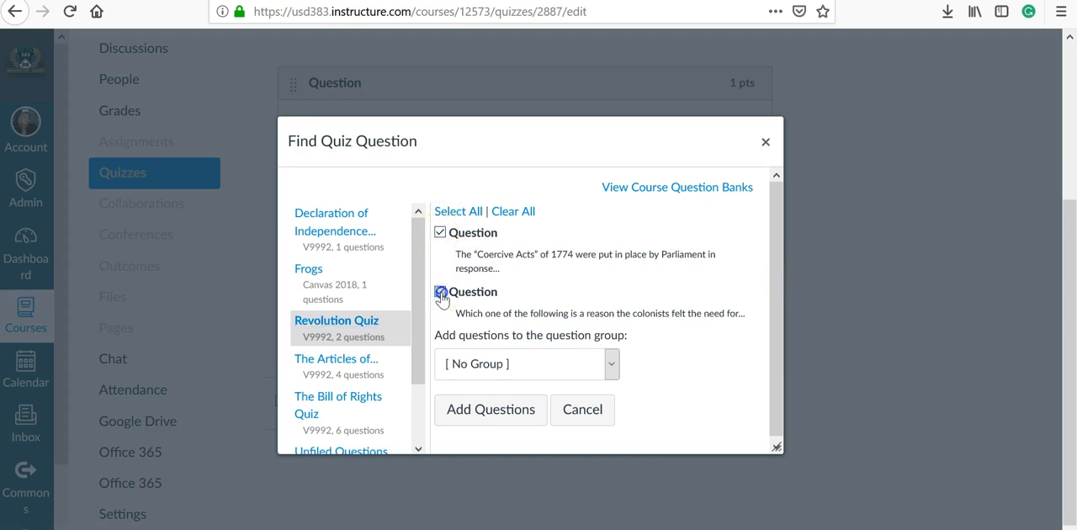
{"action": "left_click", "coordinate": [439, 233]}
{"action": "left_click", "coordinate": [612, 363]}
{"action": "left_click", "coordinate": [611, 363]}
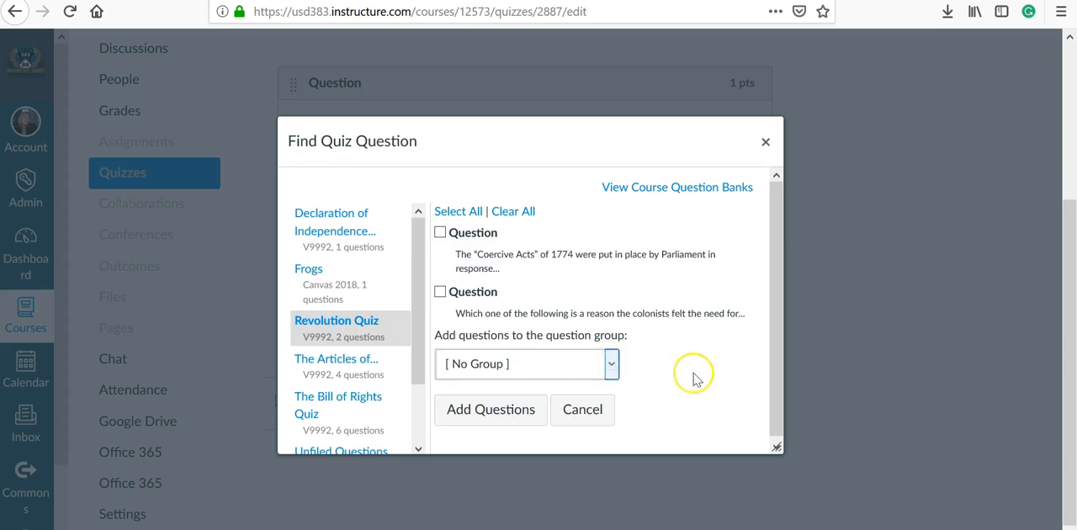
{"action": "left_click_drag", "start_coordinate": [775, 400], "coordinate": [770, 333]}
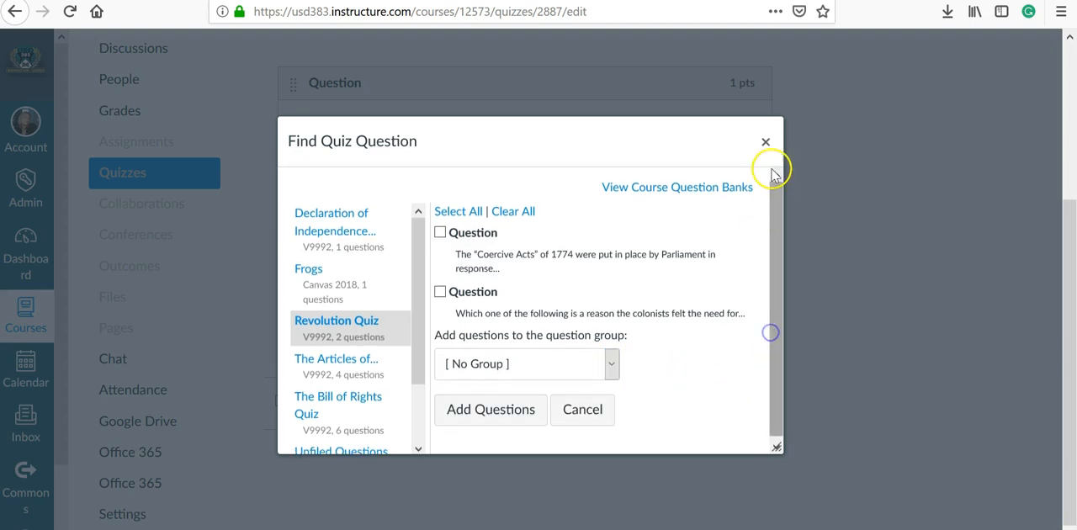
{"action": "left_click", "coordinate": [765, 141]}
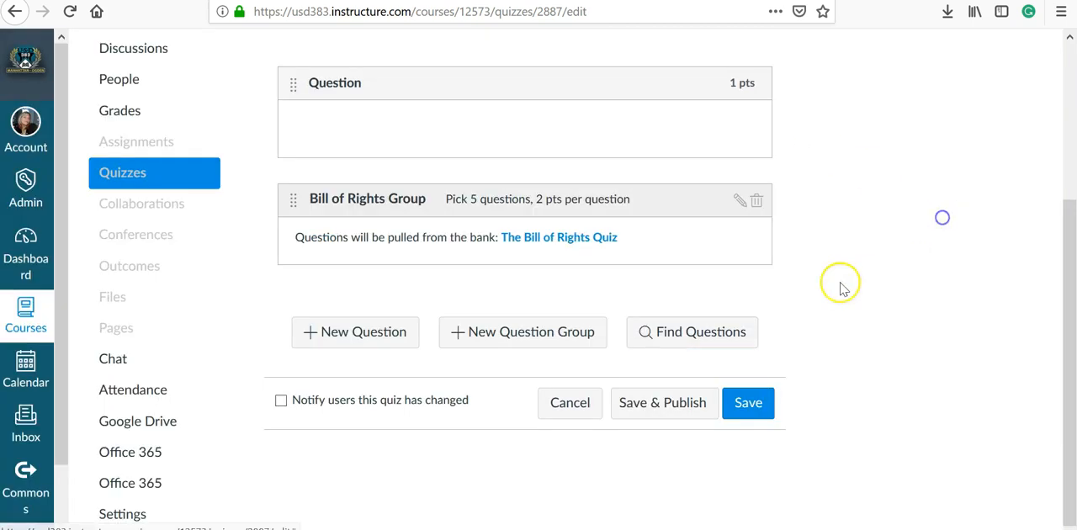
Find the question in the Declaration of Independence Quiz bank and add it to the quiz with no group
{"action": "left_click", "coordinate": [654, 342]}
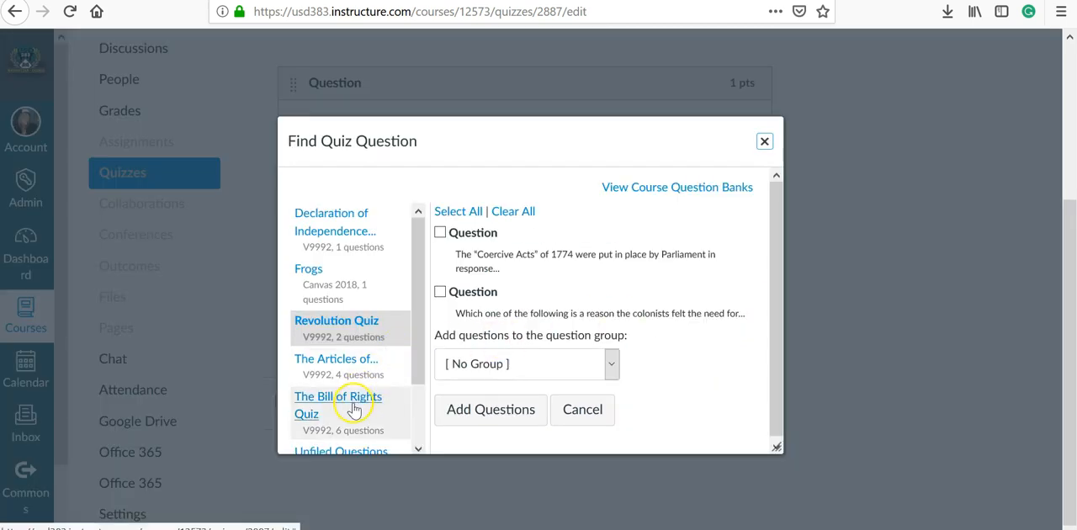
{"action": "left_click", "coordinate": [353, 224]}
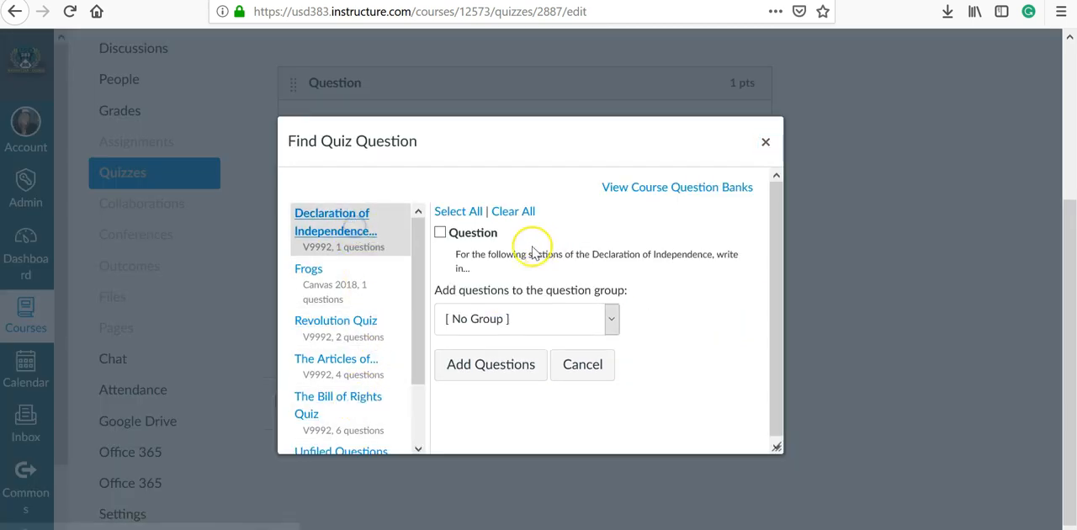
{"action": "left_click", "coordinate": [439, 233]}
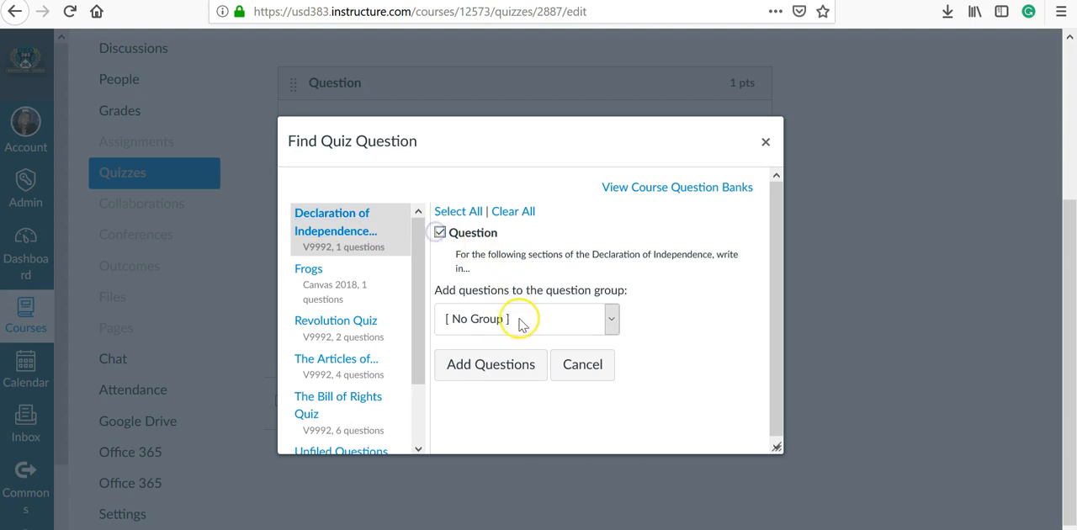
{"action": "left_click", "coordinate": [492, 373]}
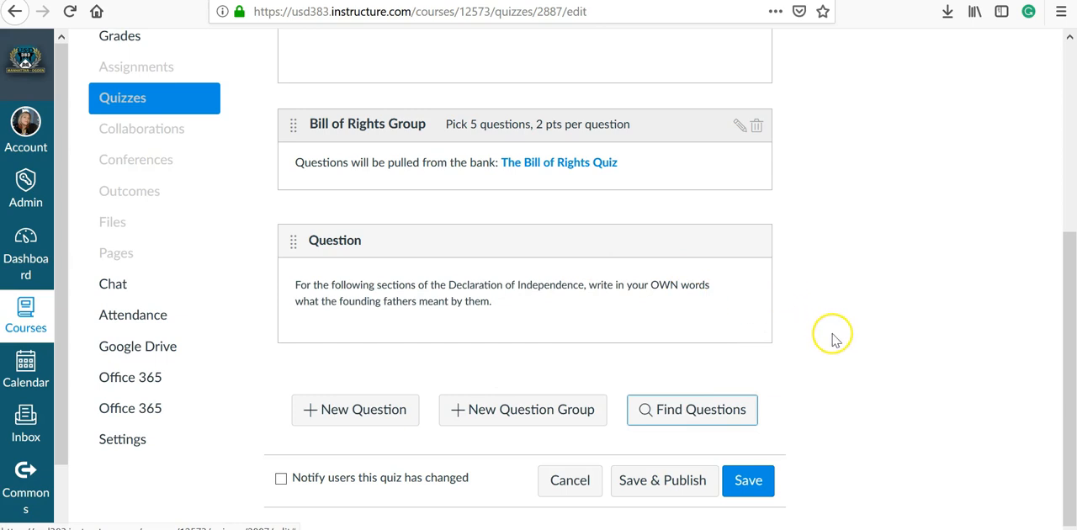
Save and publish the quiz, and open its preview
{"action": "left_click", "coordinate": [696, 492]}
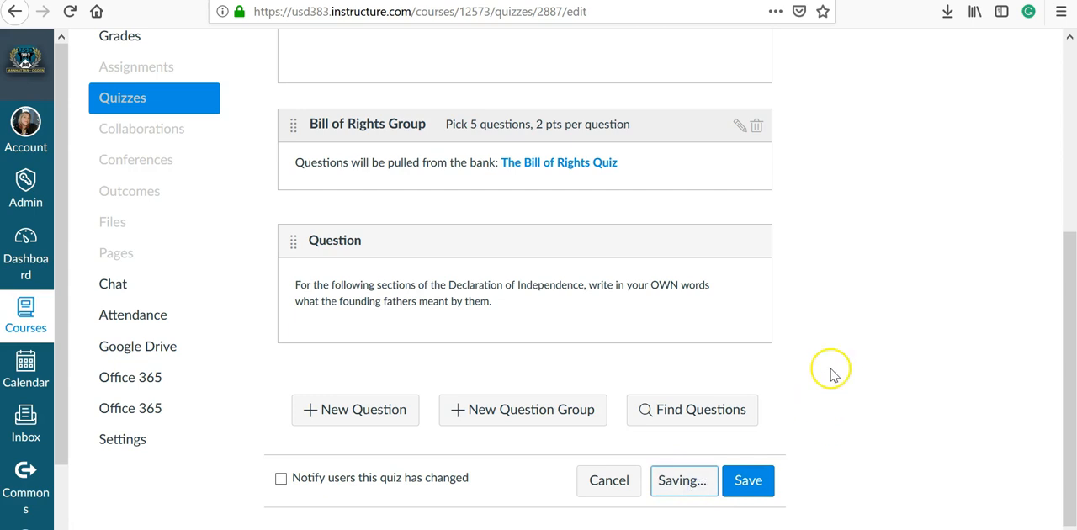
{"action": "left_click", "coordinate": [664, 125]}
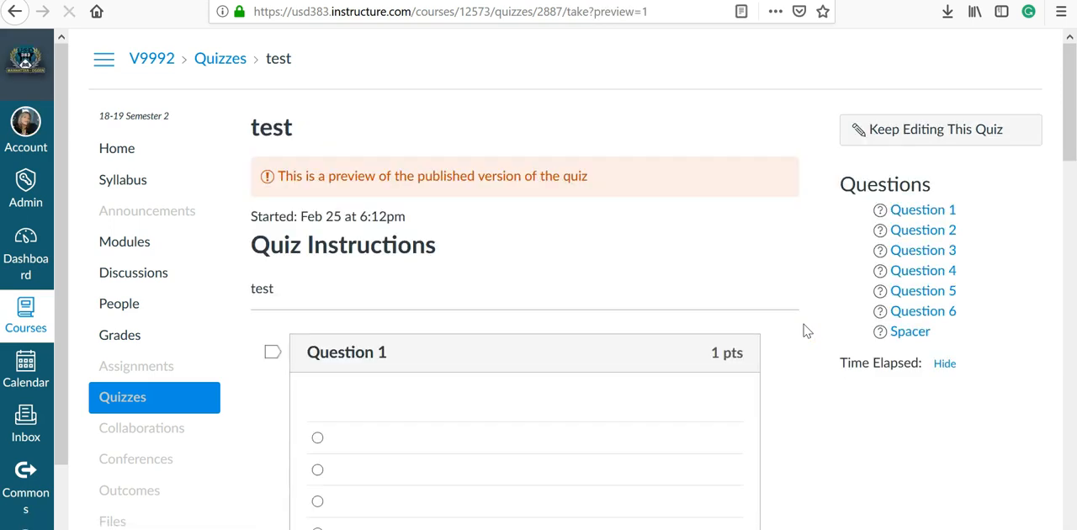
Examine the previewed quiz from the first question through the Declaration of Independence item, including the questions pulled from the Bill of Rights bank
{"action": "scroll", "coordinate": [803, 328], "scroll_direction": "down", "scroll_amount": 3}
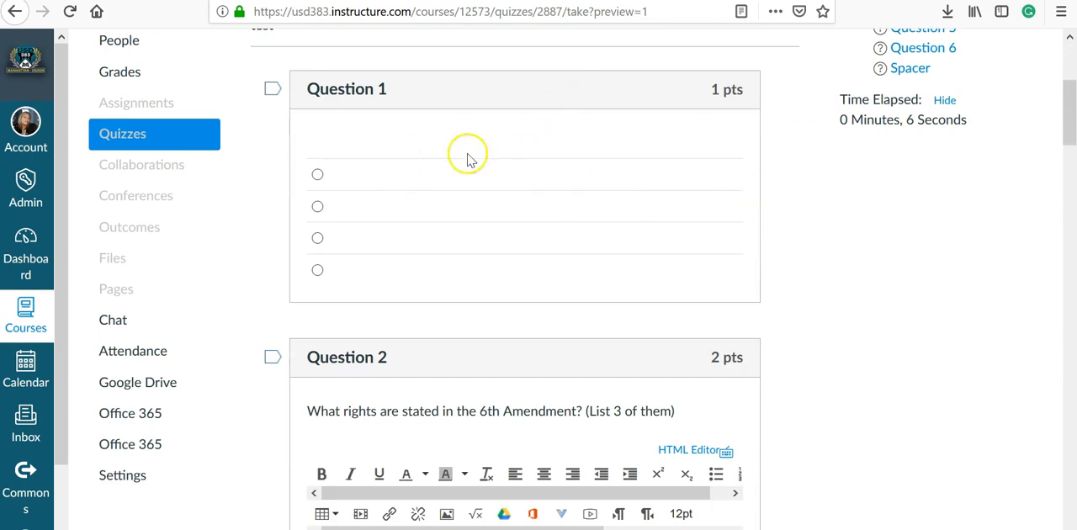
{"action": "scroll", "coordinate": [906, 339], "scroll_direction": "down", "scroll_amount": 3}
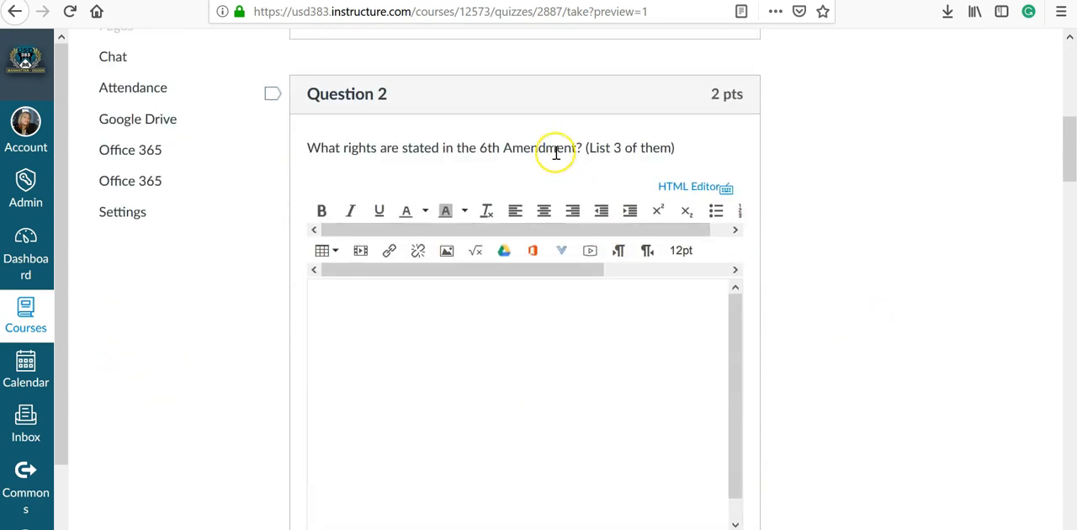
{"action": "left_click", "coordinate": [380, 334]}
{"action": "scroll", "coordinate": [962, 440], "scroll_direction": "down", "scroll_amount": 7}
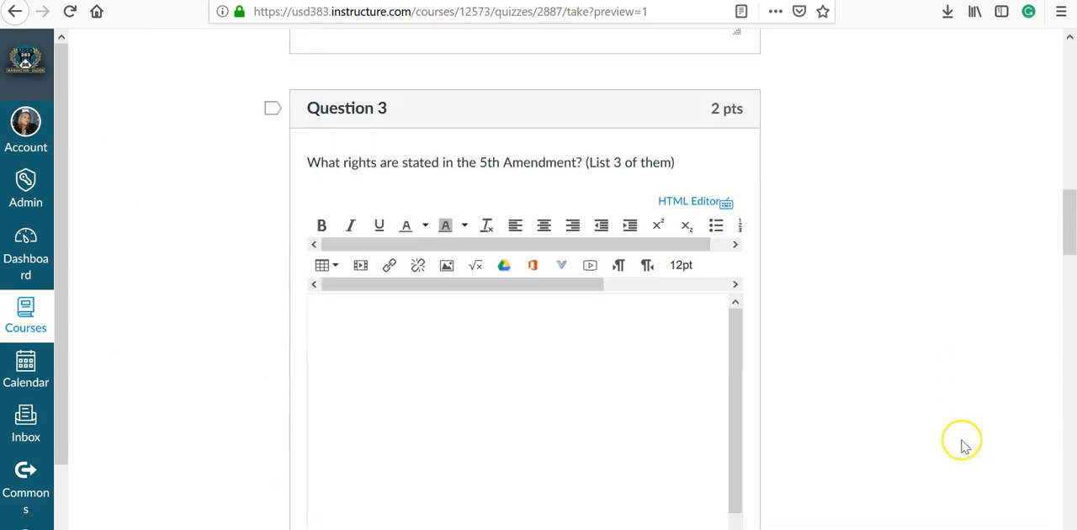
{"action": "scroll", "coordinate": [793, 366], "scroll_direction": "down", "scroll_amount": 8}
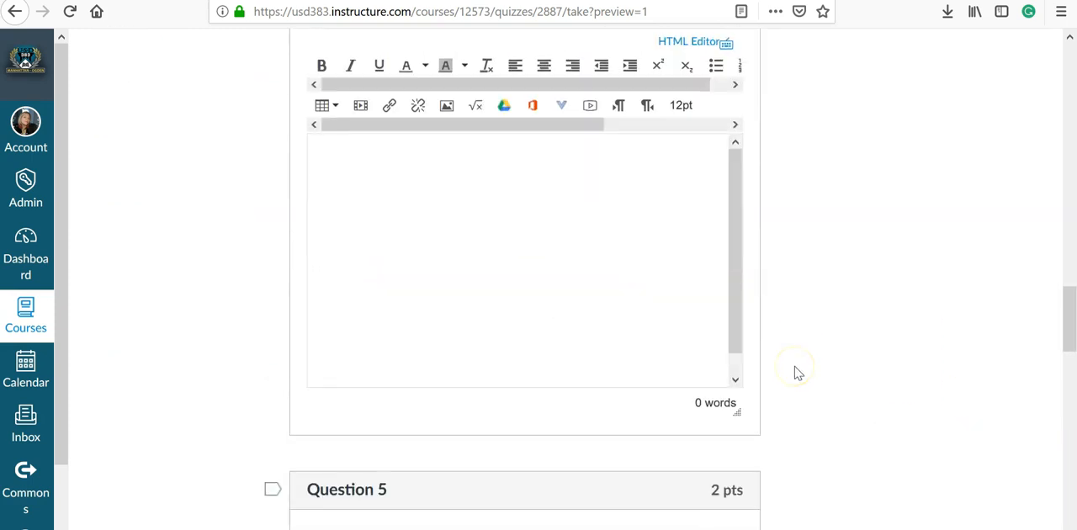
{"action": "scroll", "coordinate": [797, 373], "scroll_direction": "down", "scroll_amount": 12}
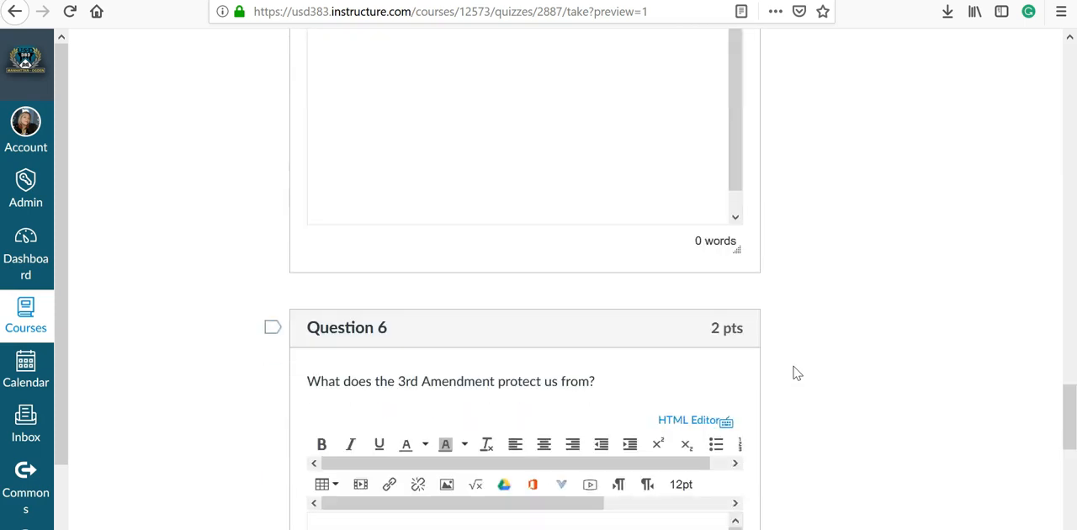
{"action": "scroll", "coordinate": [797, 374], "scroll_direction": "down", "scroll_amount": 3}
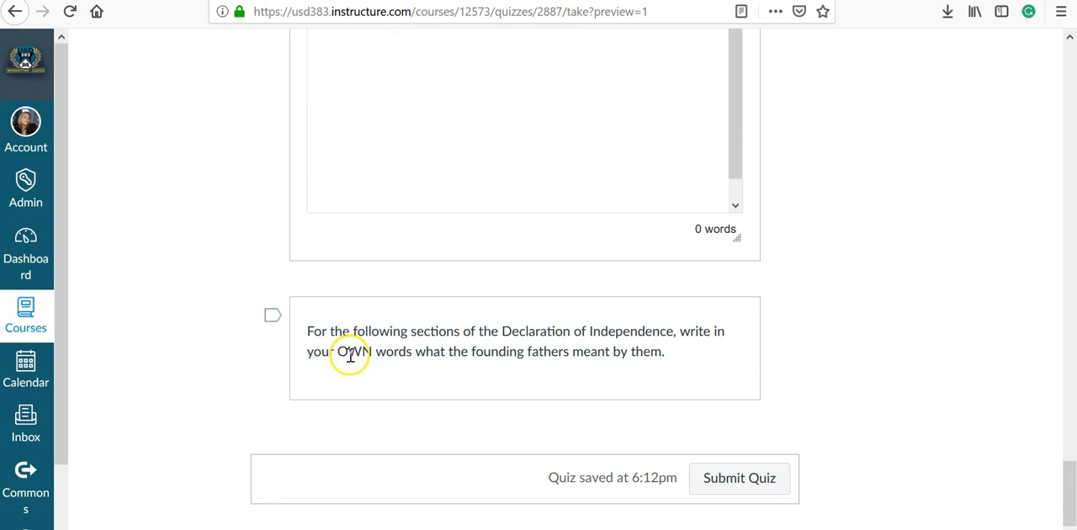
{"action": "left_click", "coordinate": [271, 320]}
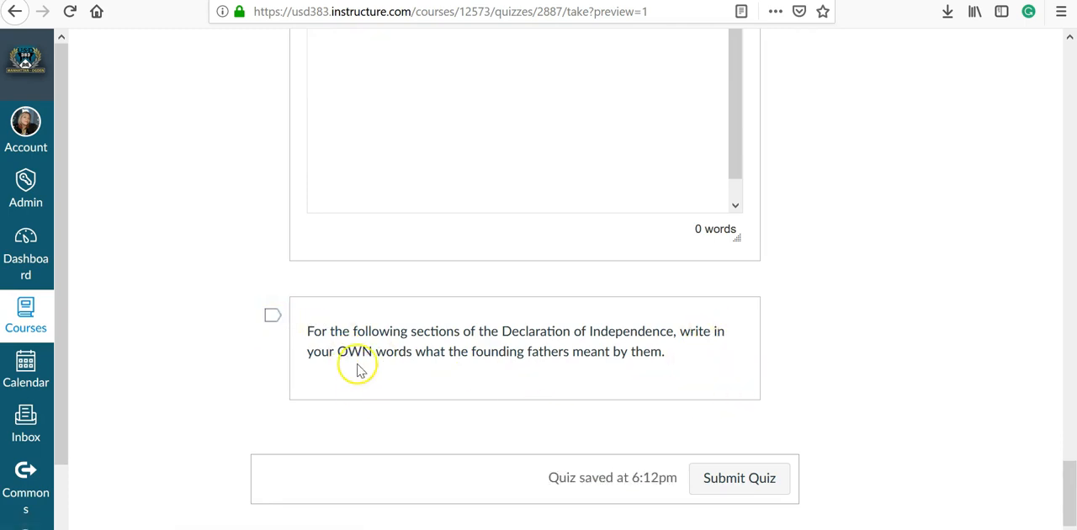
{"action": "scroll", "coordinate": [787, 375], "scroll_direction": "up", "scroll_amount": 3}
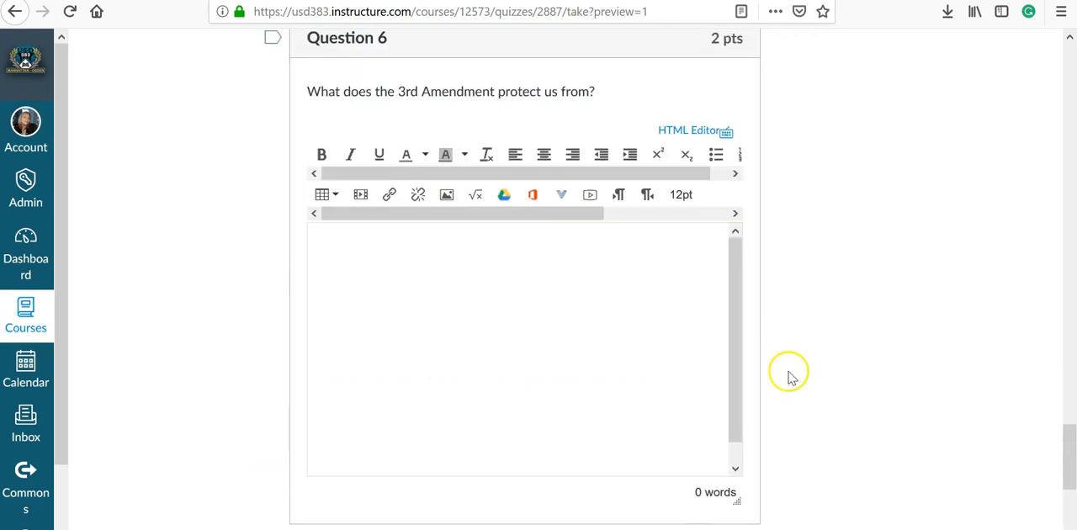
{"action": "scroll", "coordinate": [789, 376], "scroll_direction": "up", "scroll_amount": 2}
{"action": "scroll", "coordinate": [789, 376], "scroll_direction": "up", "scroll_amount": 18}
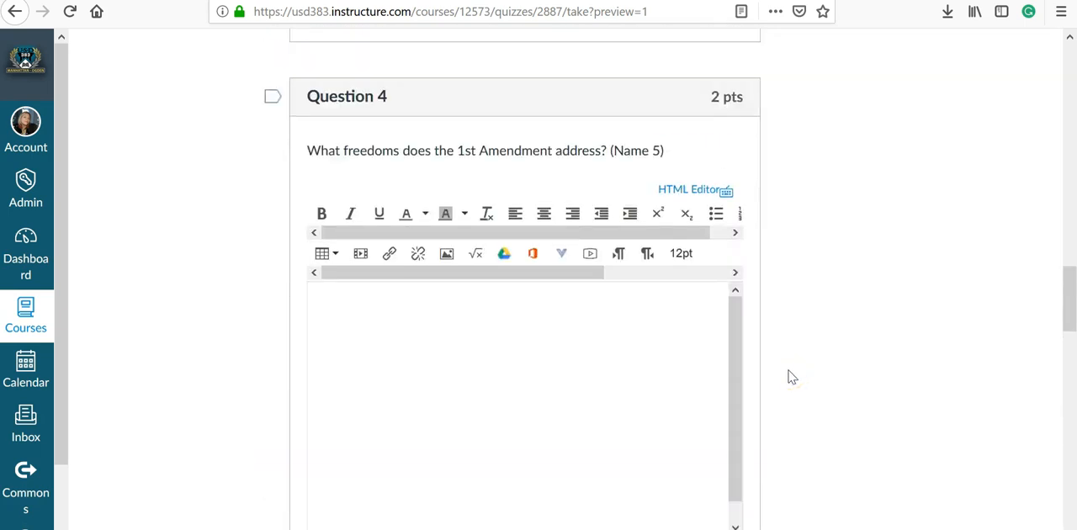
{"action": "scroll", "coordinate": [789, 376], "scroll_direction": "up", "scroll_amount": 10}
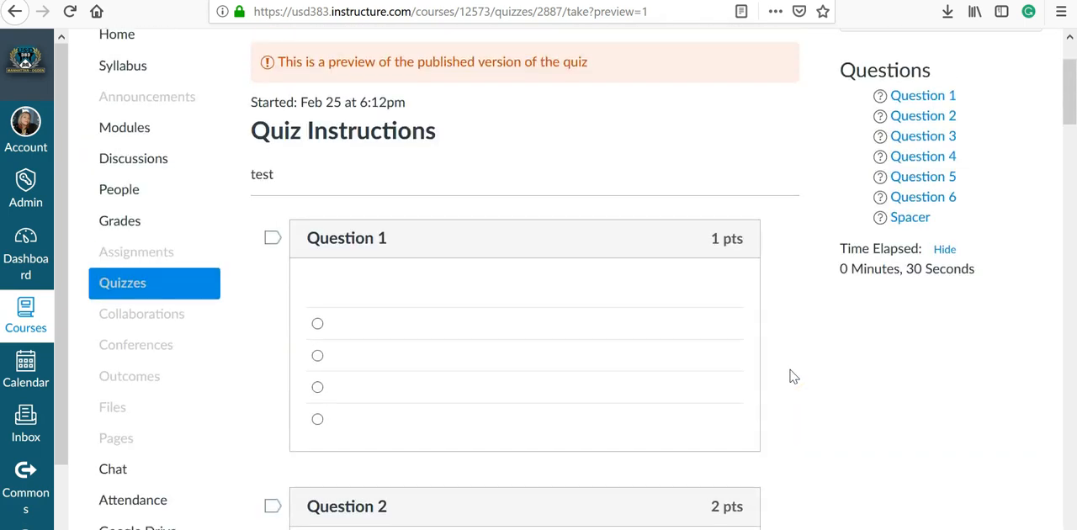
{"action": "scroll", "coordinate": [865, 340], "scroll_direction": "up", "scroll_amount": 2}
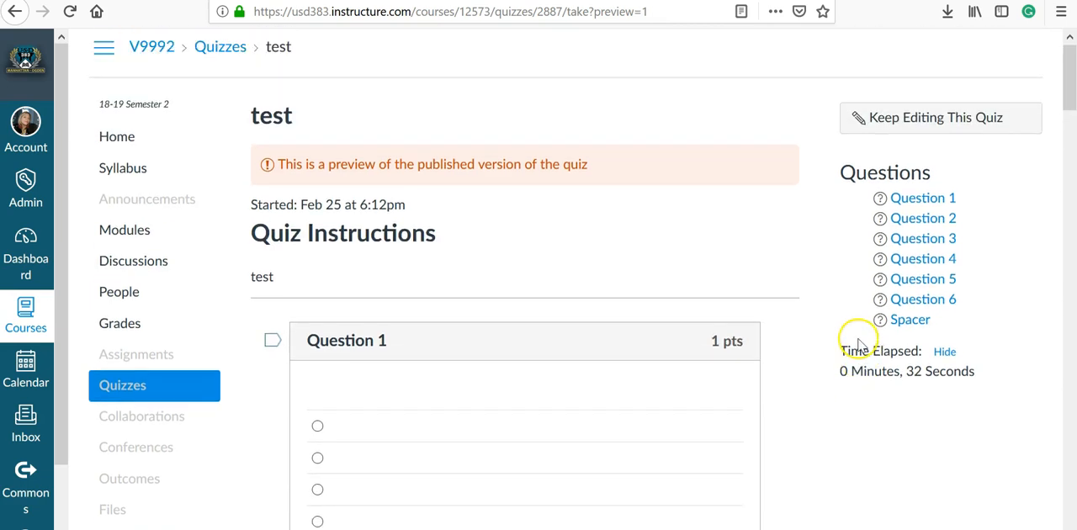
Return from the preview to editing the quiz and open the Declaration of Independence question for editing
{"action": "left_click", "coordinate": [884, 128]}
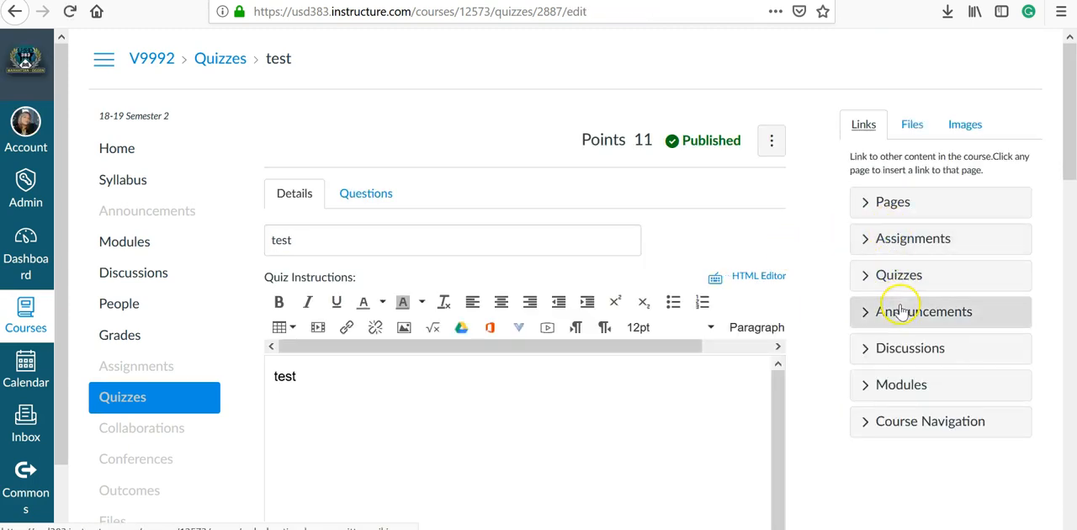
{"action": "scroll", "coordinate": [820, 294], "scroll_direction": "down", "scroll_amount": 15}
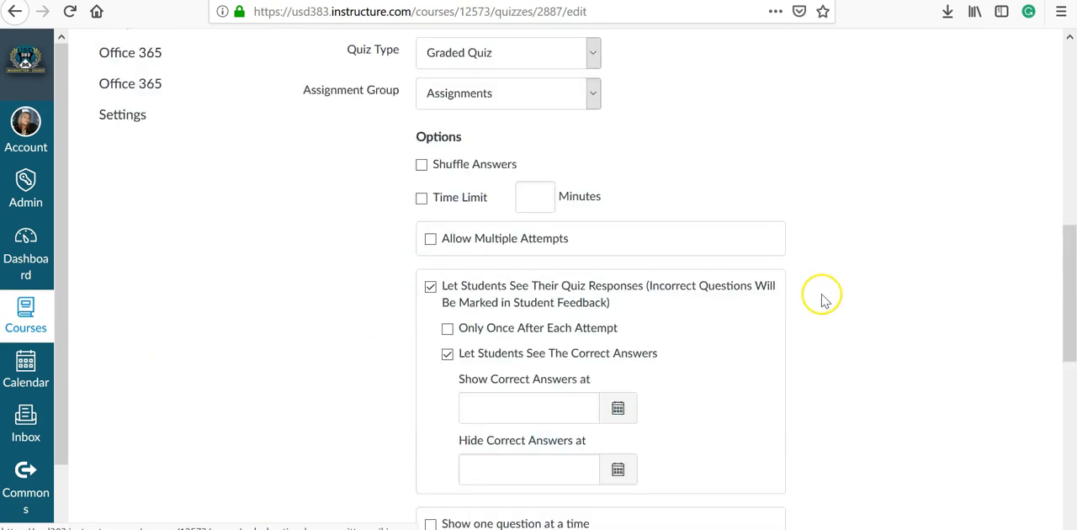
{"action": "scroll", "coordinate": [829, 315], "scroll_direction": "up", "scroll_amount": 15}
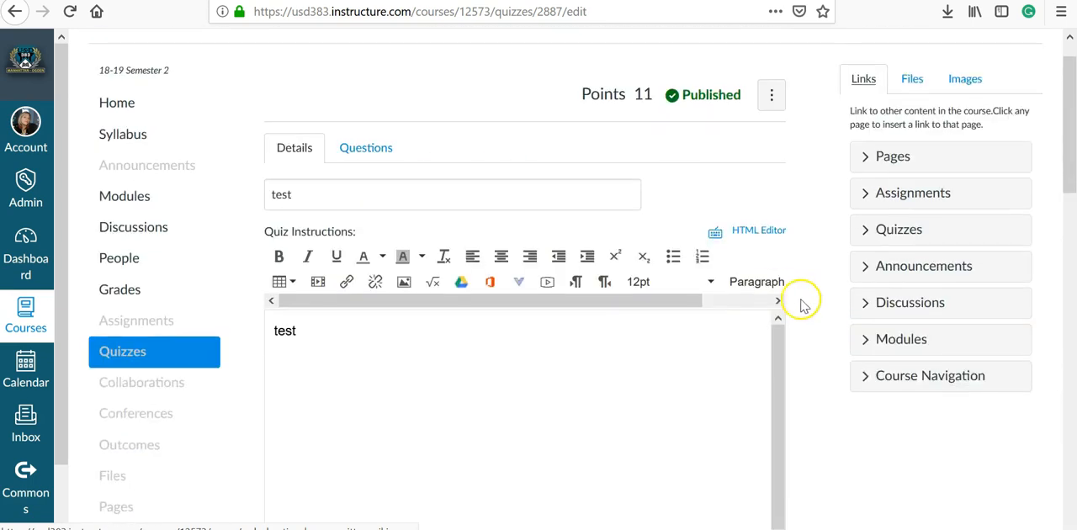
{"action": "left_click", "coordinate": [360, 202]}
{"action": "scroll", "coordinate": [731, 260], "scroll_direction": "down", "scroll_amount": 4}
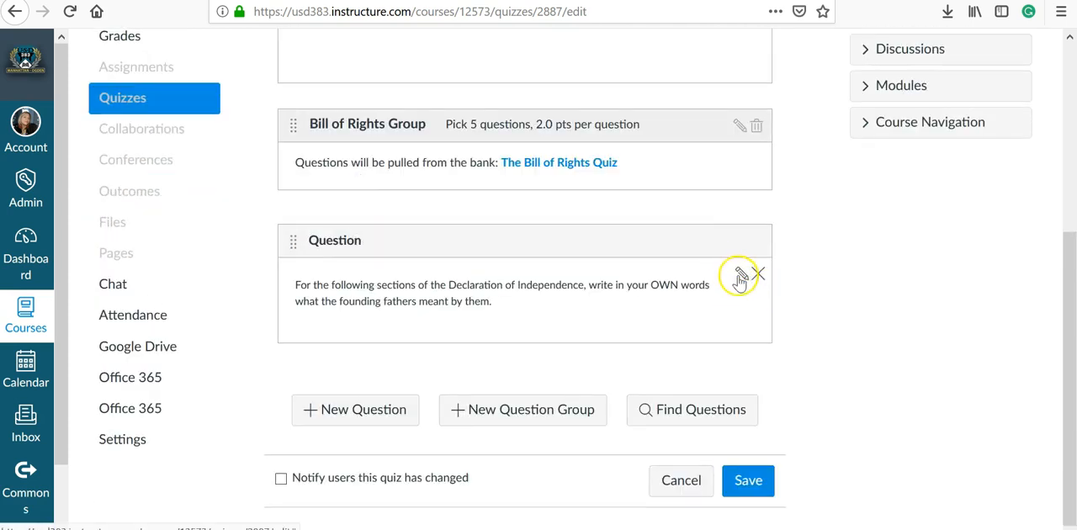
{"action": "left_click", "coordinate": [741, 272]}
{"action": "scroll", "coordinate": [789, 293], "scroll_direction": "down", "scroll_amount": 5}
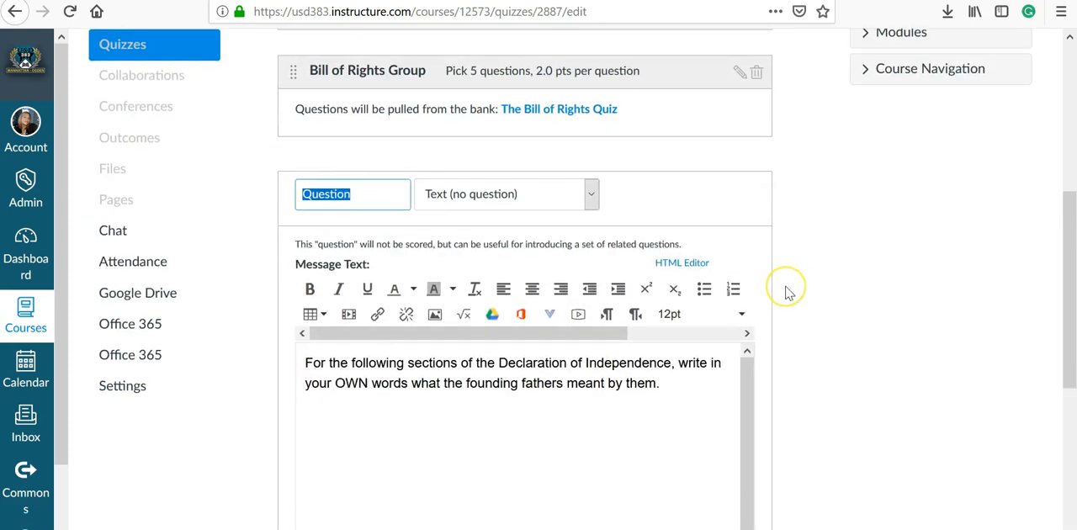
{"action": "scroll", "coordinate": [785, 287], "scroll_direction": "up", "scroll_amount": 3}
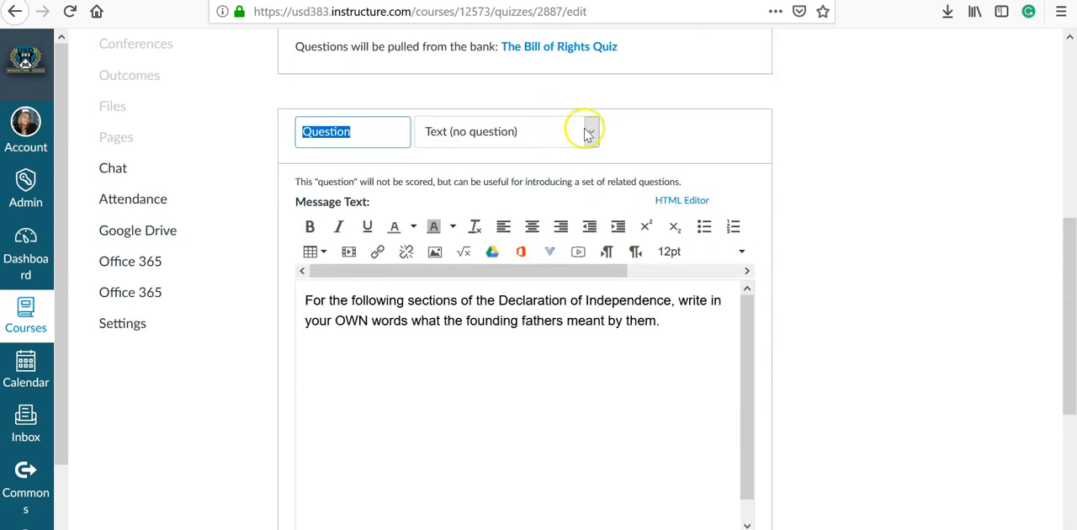
Try to change the Declaration of Independence question's type to Essay Question
{"action": "left_click", "coordinate": [589, 136]}
{"action": "left_click", "coordinate": [590, 136]}
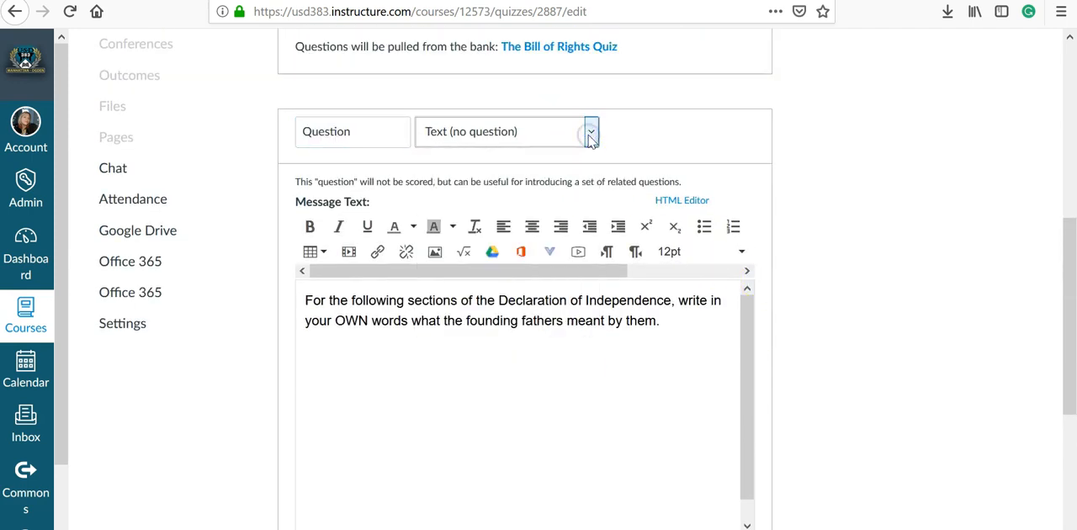
{"action": "left_click", "coordinate": [592, 136]}
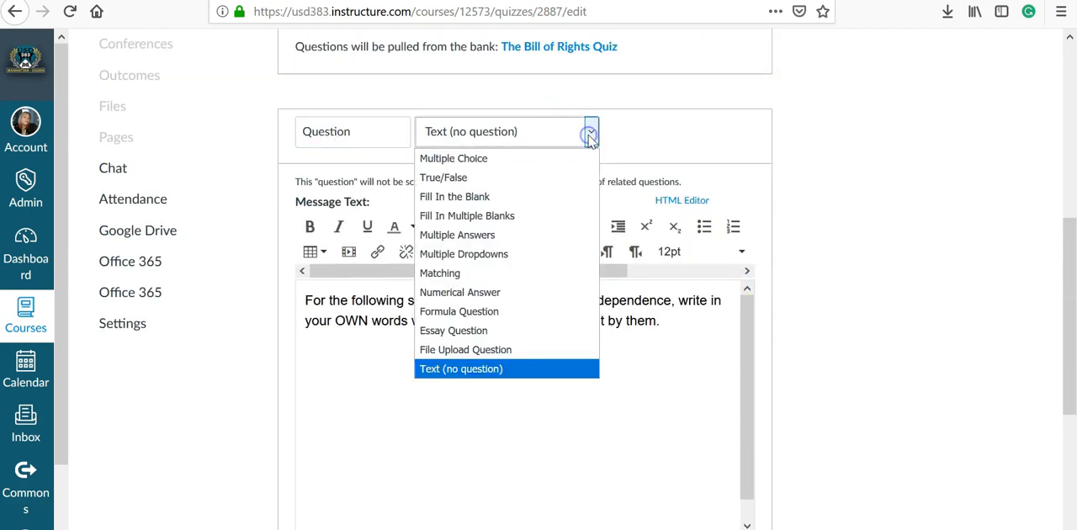
{"action": "left_click", "coordinate": [560, 323]}
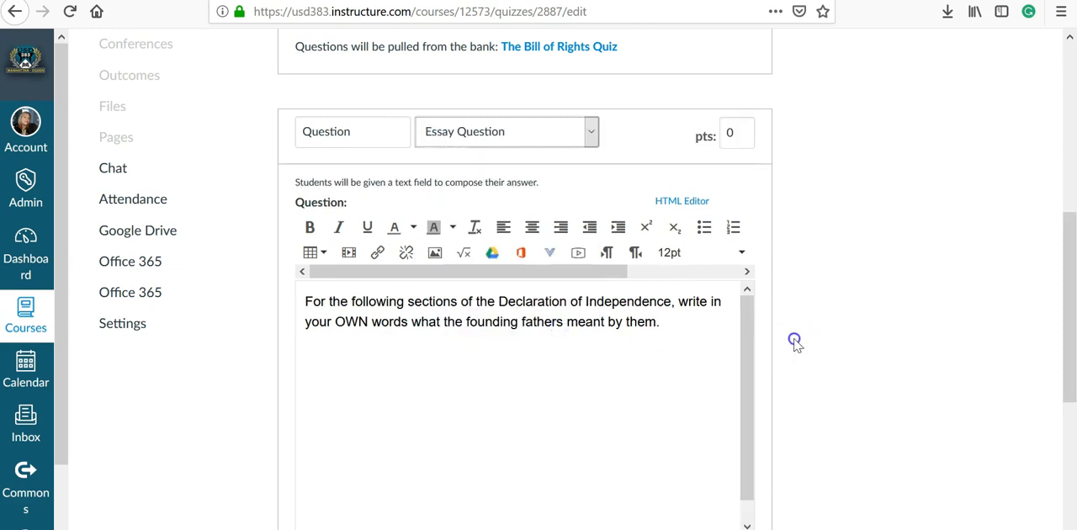
{"action": "scroll", "coordinate": [804, 341], "scroll_direction": "down", "scroll_amount": 3}
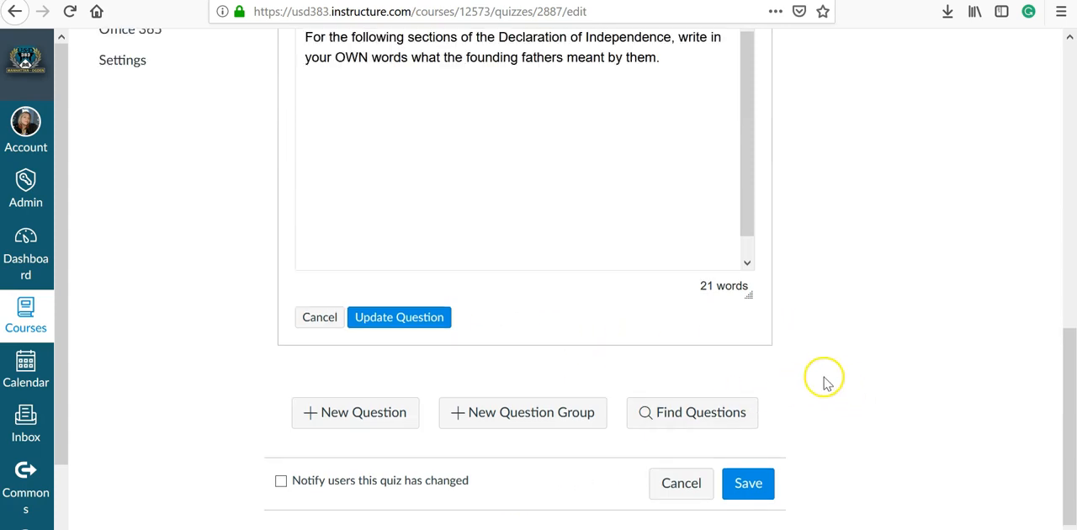
{"action": "scroll", "coordinate": [820, 379], "scroll_direction": "up", "scroll_amount": 3}
Set the Declaration of Independence question's type to Essay Question, and save both the question and the quiz
{"action": "left_click", "coordinate": [505, 44]}
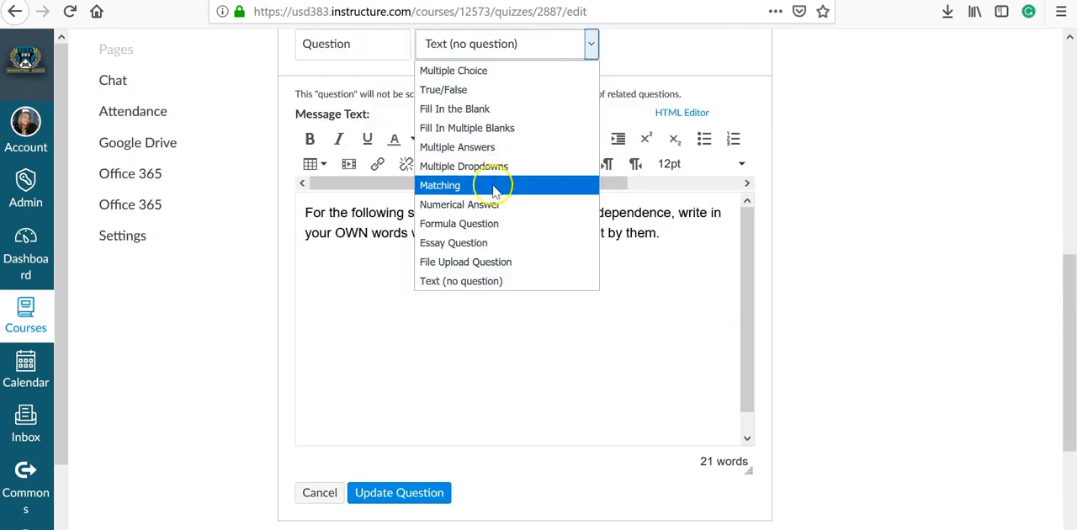
{"action": "left_click", "coordinate": [480, 243]}
{"action": "scroll", "coordinate": [364, 478], "scroll_direction": "down", "scroll_amount": 2}
{"action": "scroll", "coordinate": [353, 420], "scroll_direction": "down", "scroll_amount": 2}
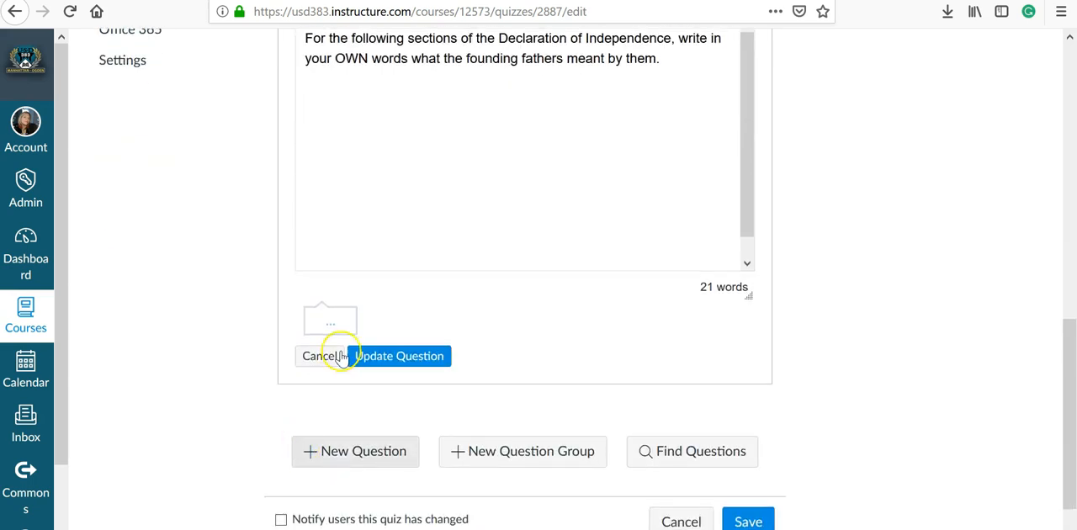
{"action": "left_click", "coordinate": [392, 353]}
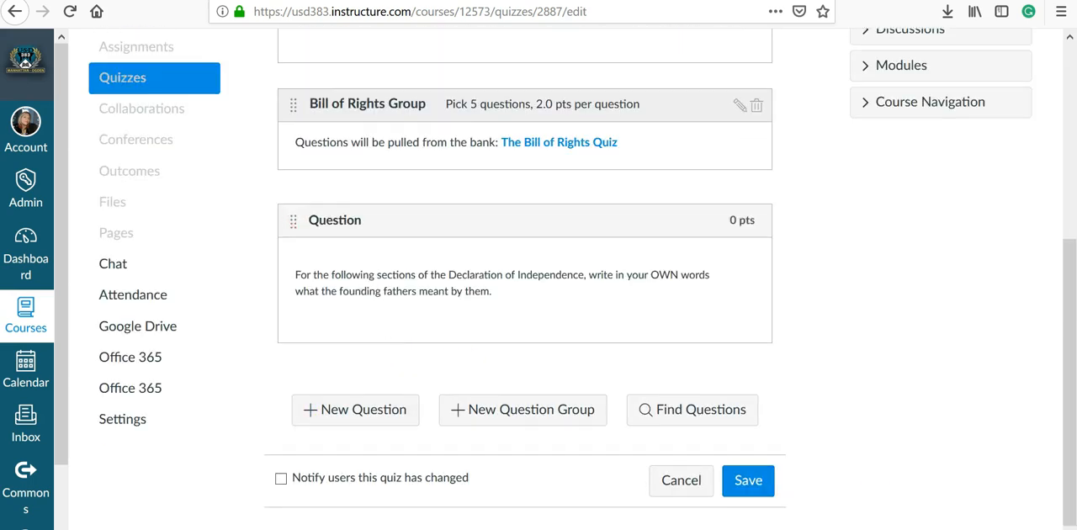
{"action": "left_click", "coordinate": [765, 483]}
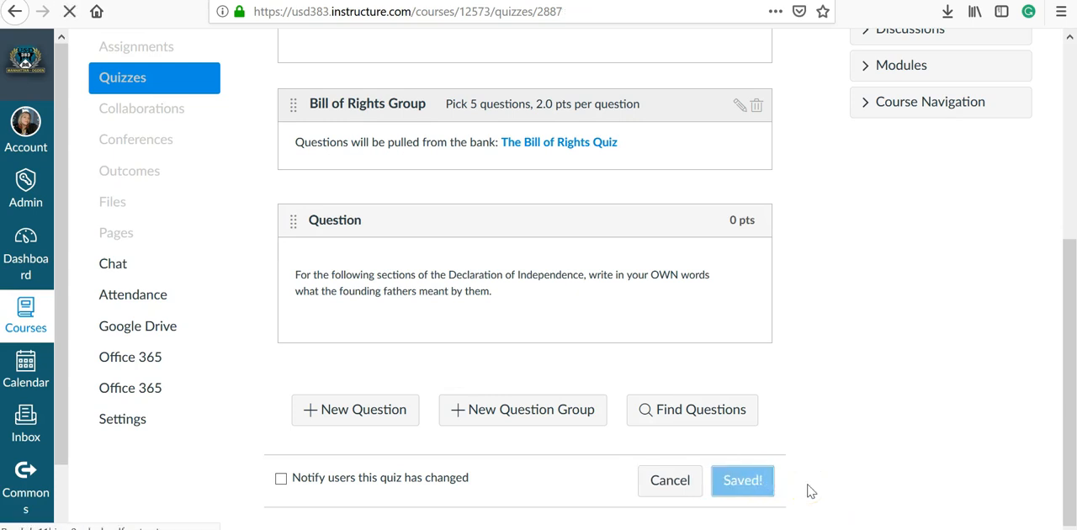
Preview the saved quiz again and look through its questions, including the Declaration of Independence essay question
{"action": "left_click", "coordinate": [674, 140]}
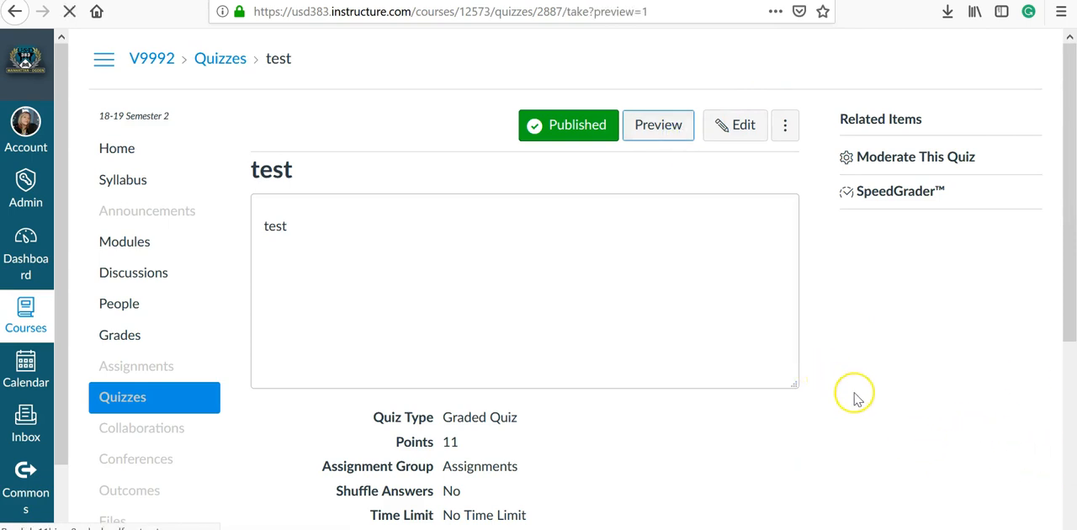
{"action": "scroll", "coordinate": [829, 464], "scroll_direction": "down", "scroll_amount": 15}
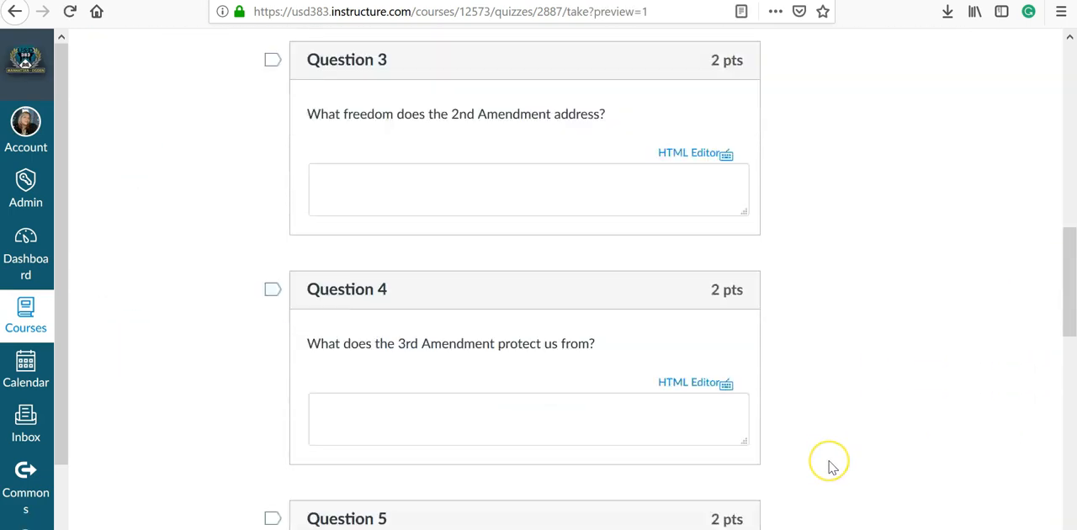
{"action": "scroll", "coordinate": [830, 464], "scroll_direction": "down", "scroll_amount": 3}
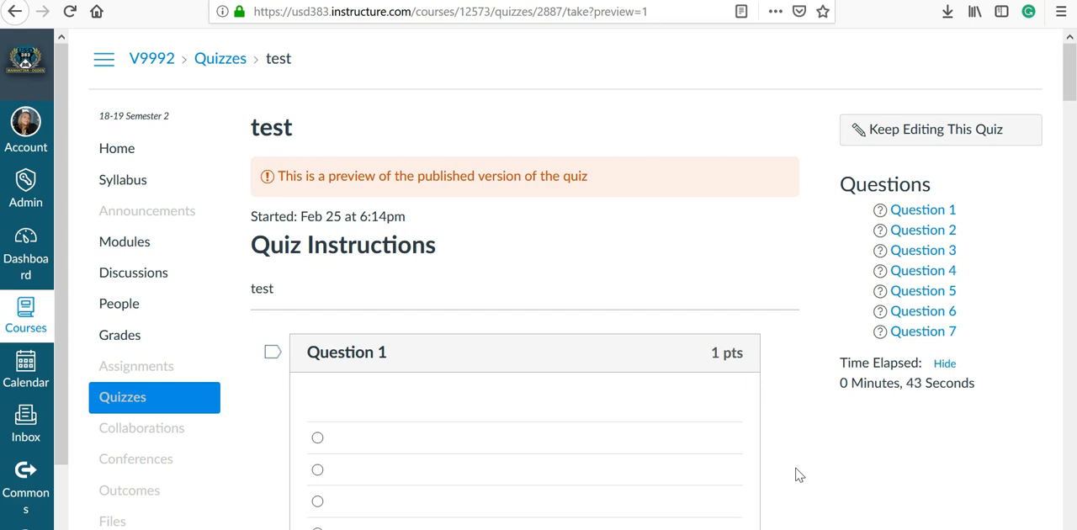
{"action": "scroll", "coordinate": [796, 471], "scroll_direction": "down", "scroll_amount": 12}
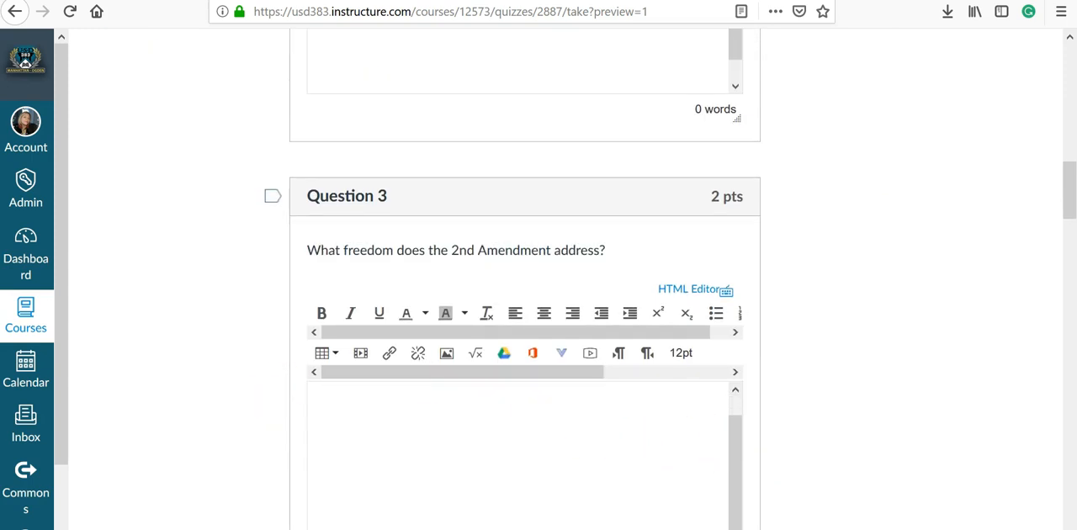